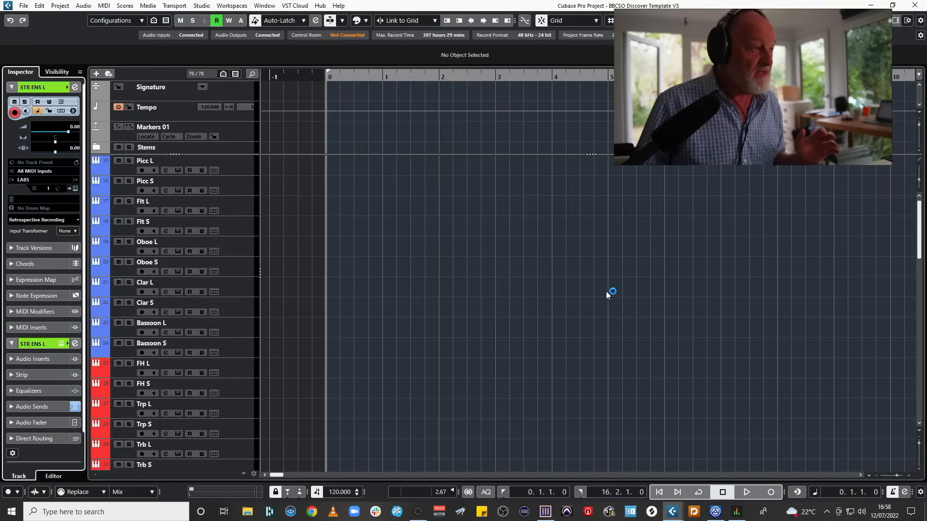
Step: Record a three-bar legato melody on the Vln L track from the start of the project
scroll(606, 291, down, 9)
click(419, 215)
key(KP_Multiply)
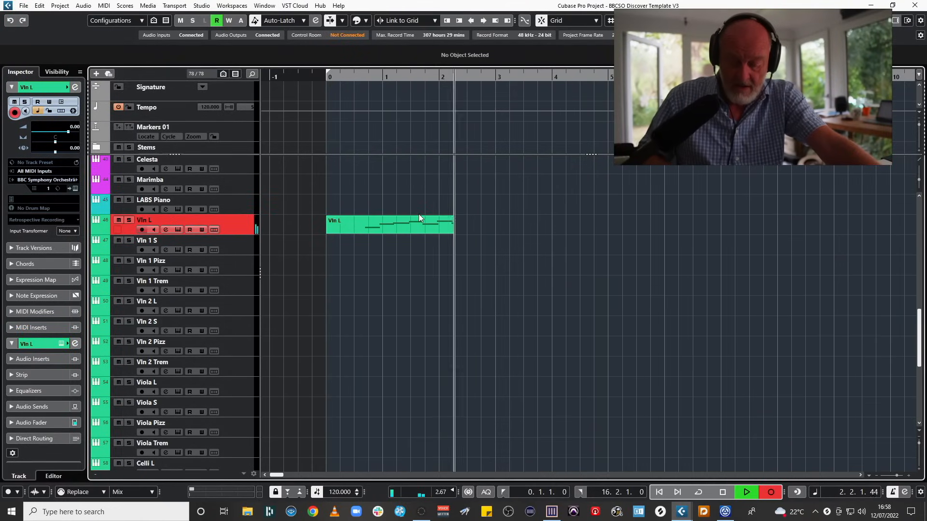
key(space)
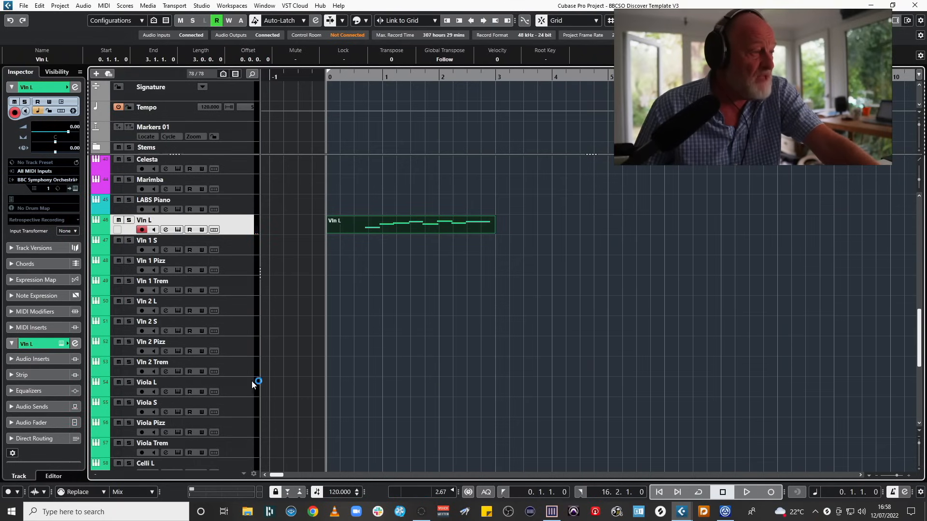
Step: Record a four-bar part of repeated short notes on the Viola S track from the project start
click(248, 405)
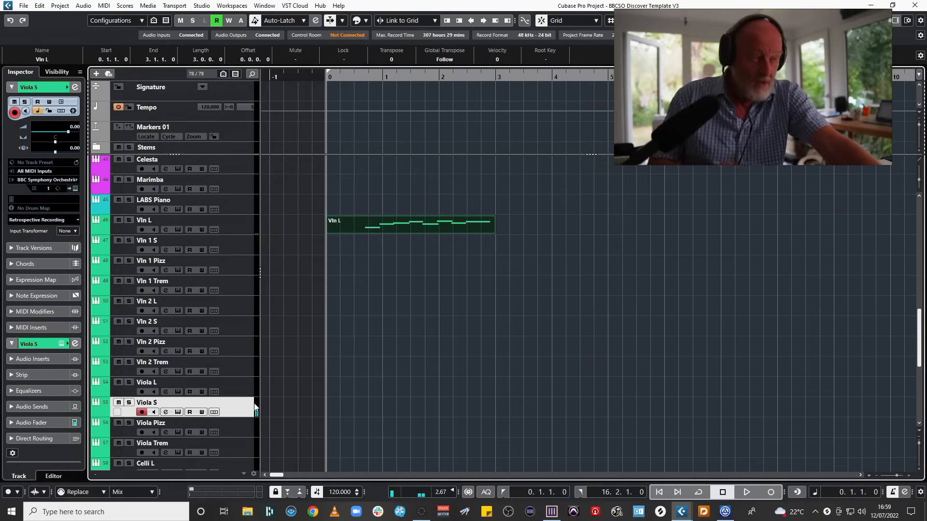
key(KP_Multiply)
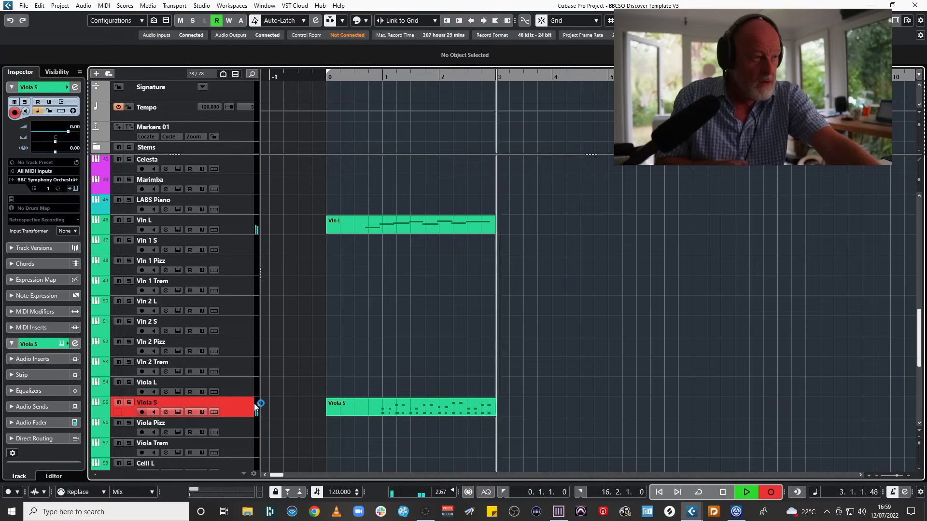
key(space)
Step: Record a four-bar line of long notes on the Celli L track beneath the violin and viola parts
scroll(484, 318, down, 3)
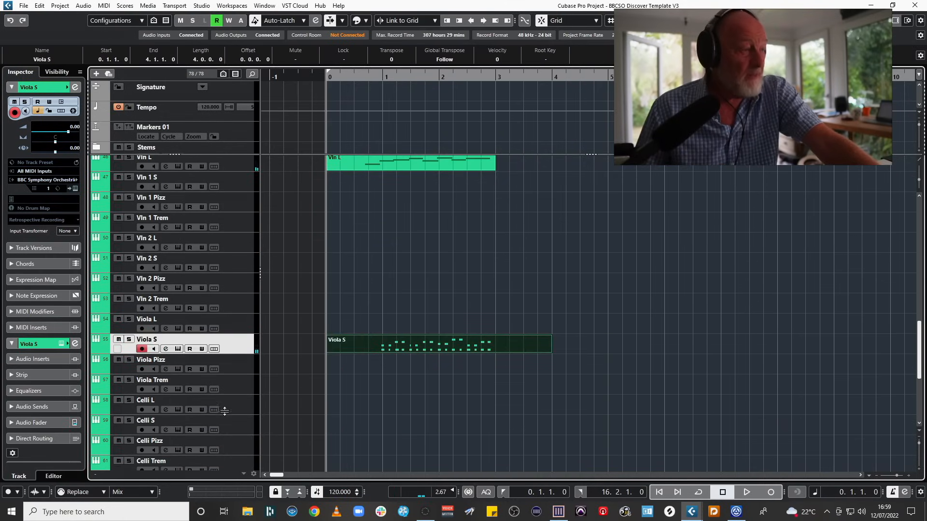
click(242, 404)
key(KP_Multiply)
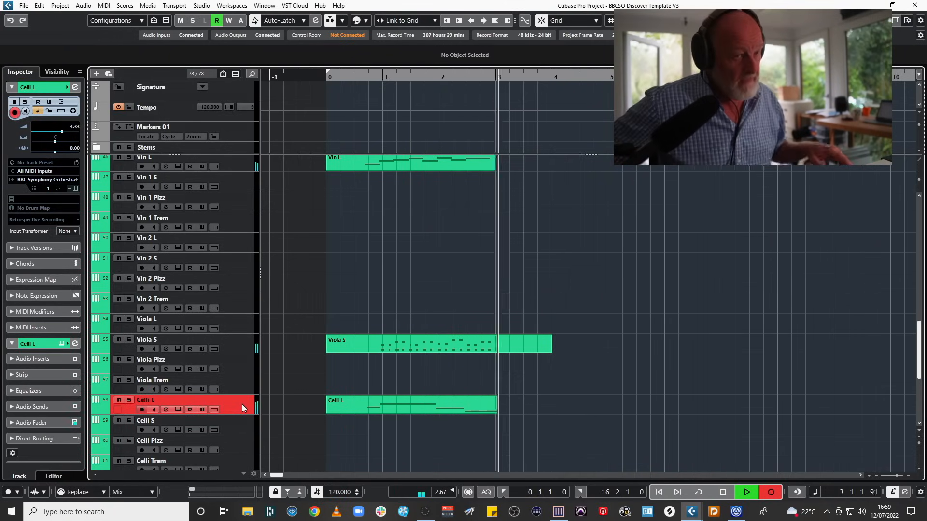
key(space)
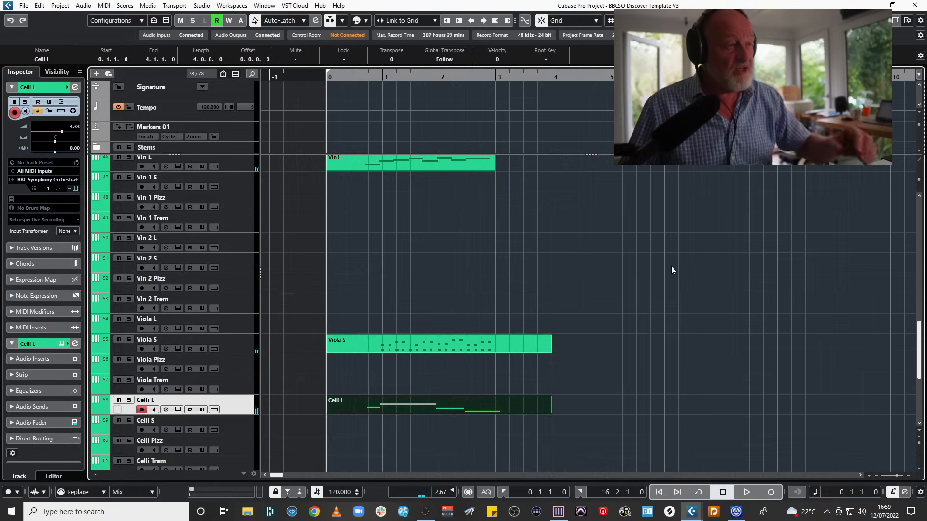
Step: Delete the recorded part from the Vln L track
scroll(229, 326, up, 3)
drag(299, 285, 559, 413)
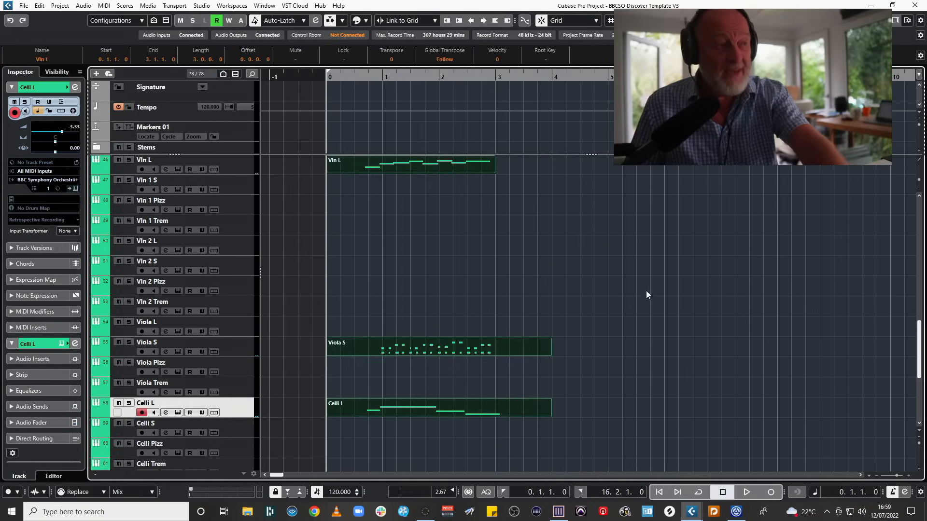
scroll(646, 290, up, 1)
click(404, 184)
click(406, 228)
key(Delete)
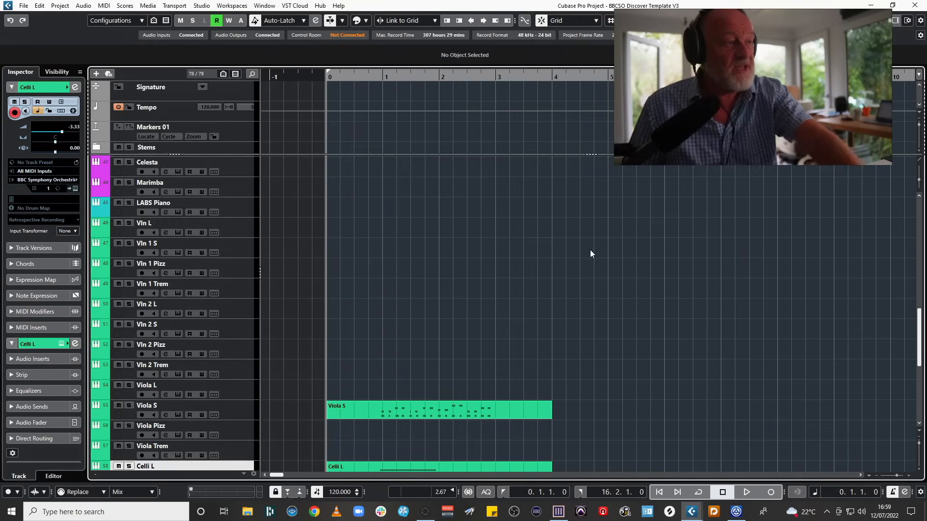
Step: Record a four-bar long-note melody on the Flt L track from the start of the project
scroll(584, 251, up, 9)
scroll(566, 261, down, 10)
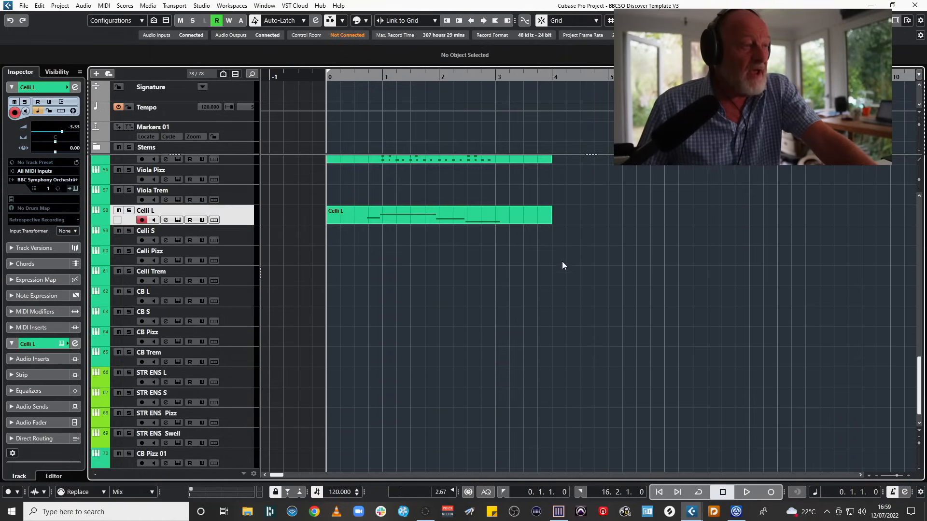
scroll(401, 324, up, 5)
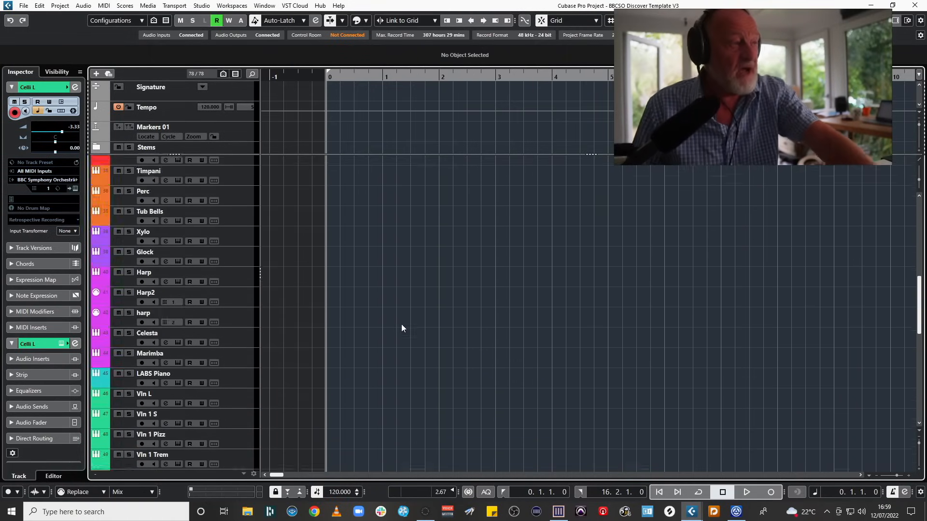
scroll(268, 271, up, 4)
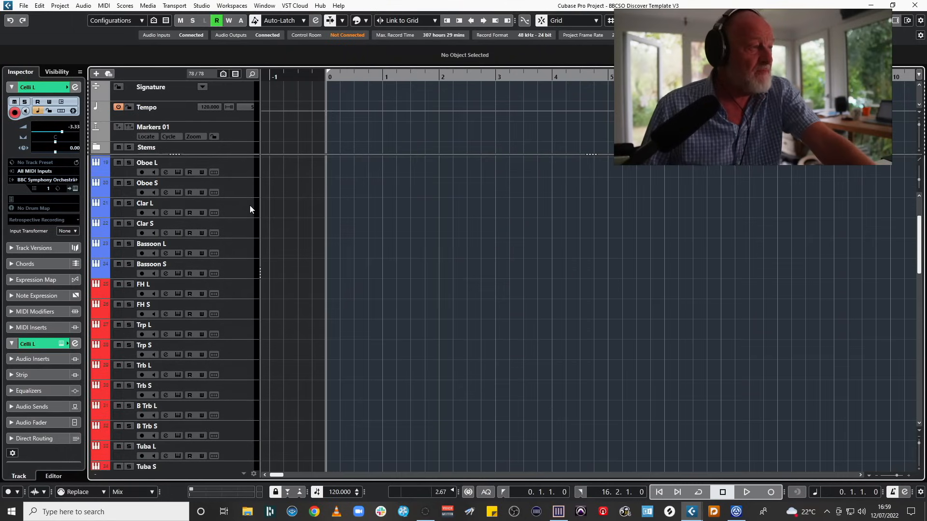
scroll(244, 214, up, 1)
click(236, 206)
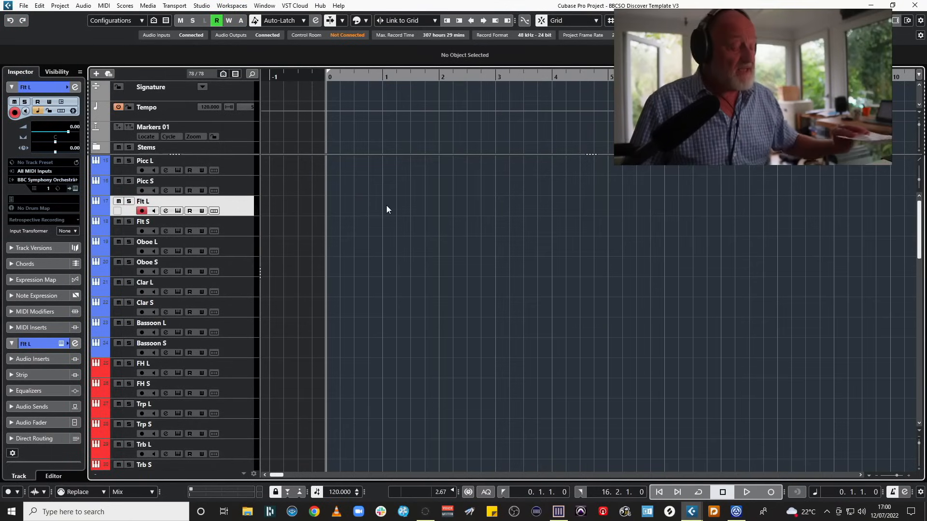
key(KP_Multiply)
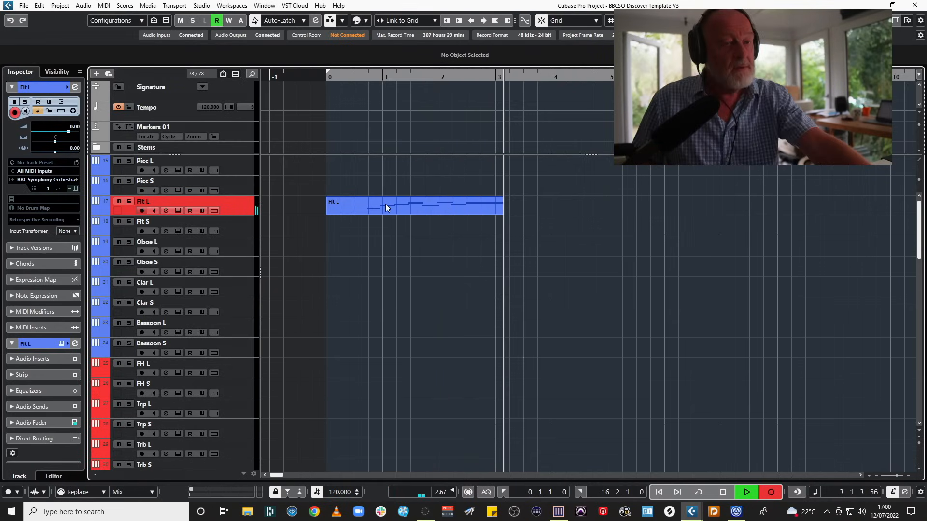
key(space)
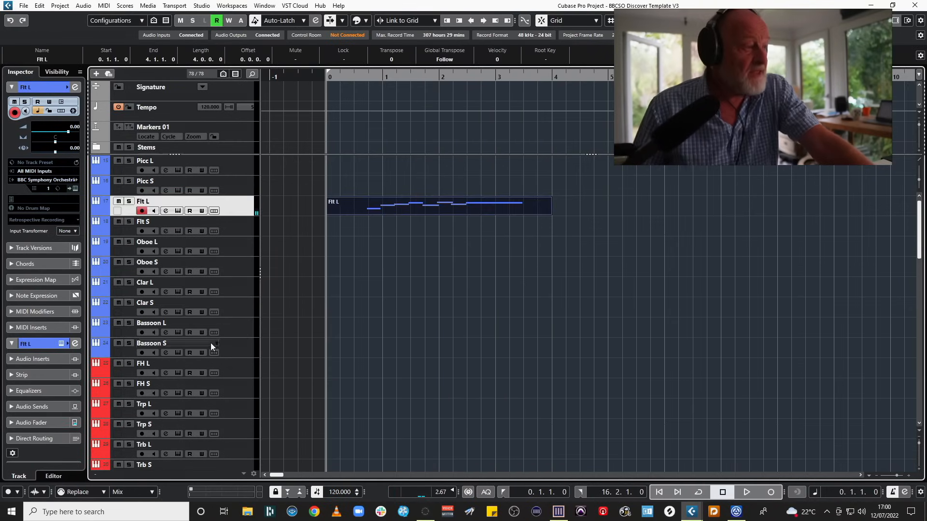
Step: Record four bars of sustained chords on the FH L track to accompany the flute melody
click(245, 365)
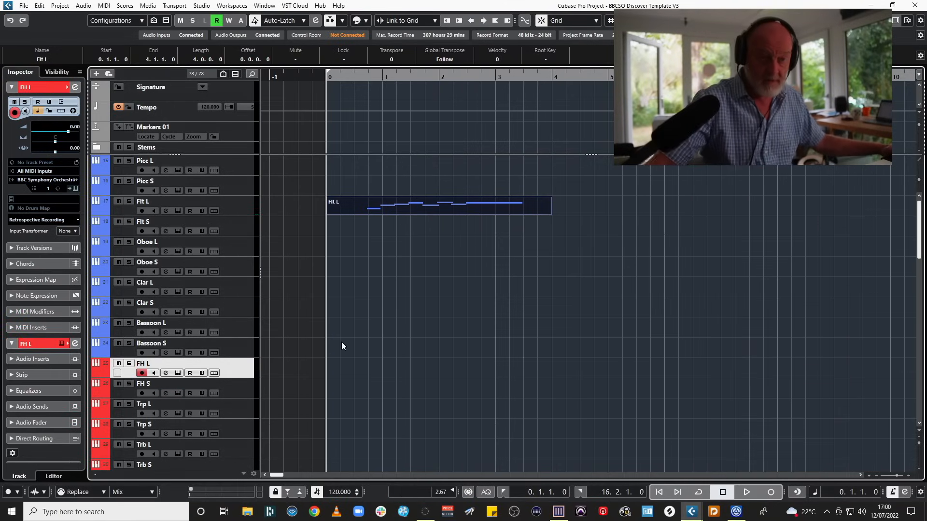
key(KP_Multiply)
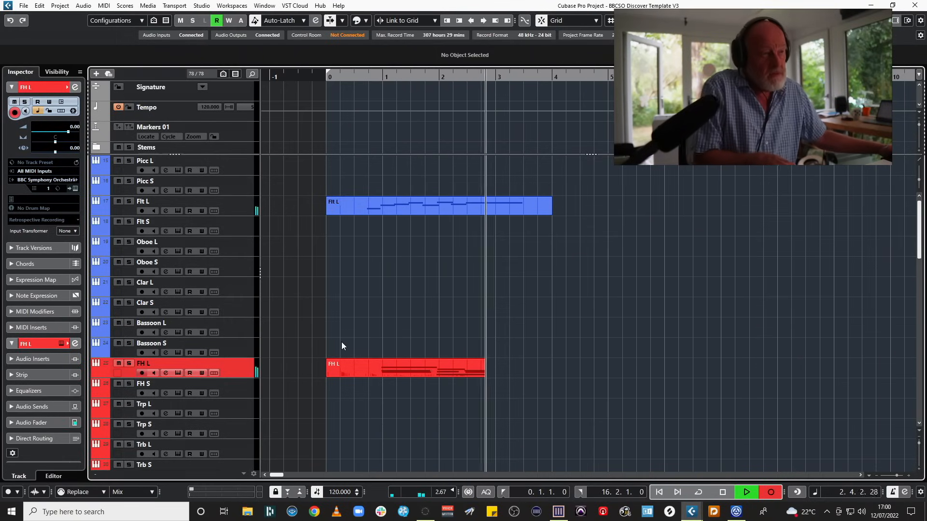
key(space)
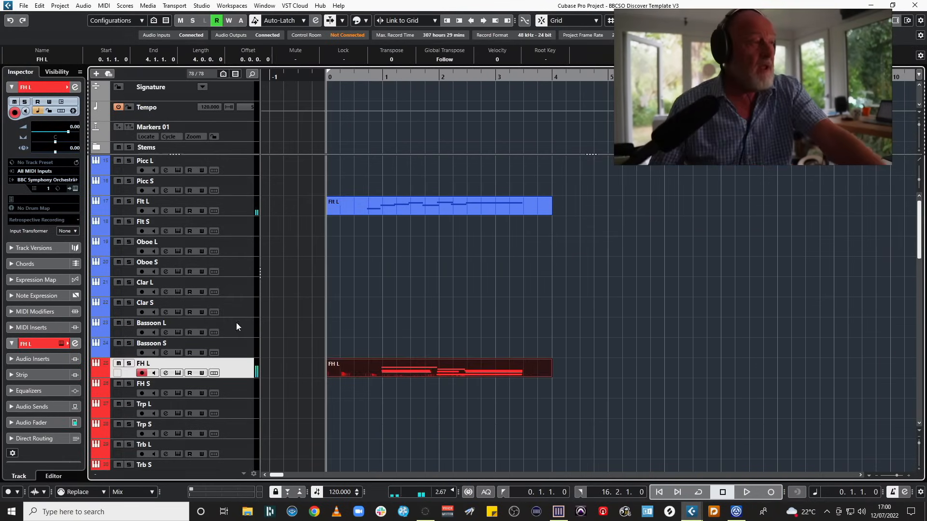
Step: Copy the flute part onto the Oboe L track at the same position and play the arrangement back
click(373, 207)
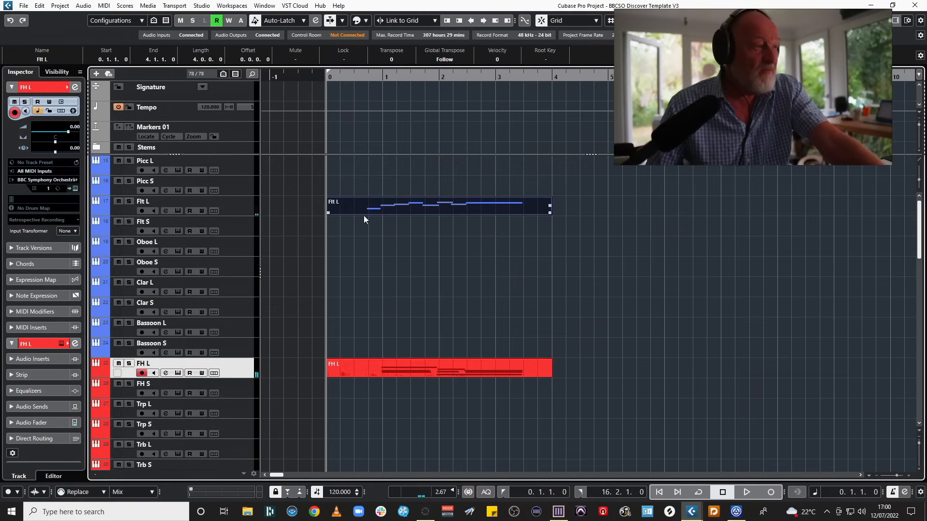
drag(357, 209, 356, 255)
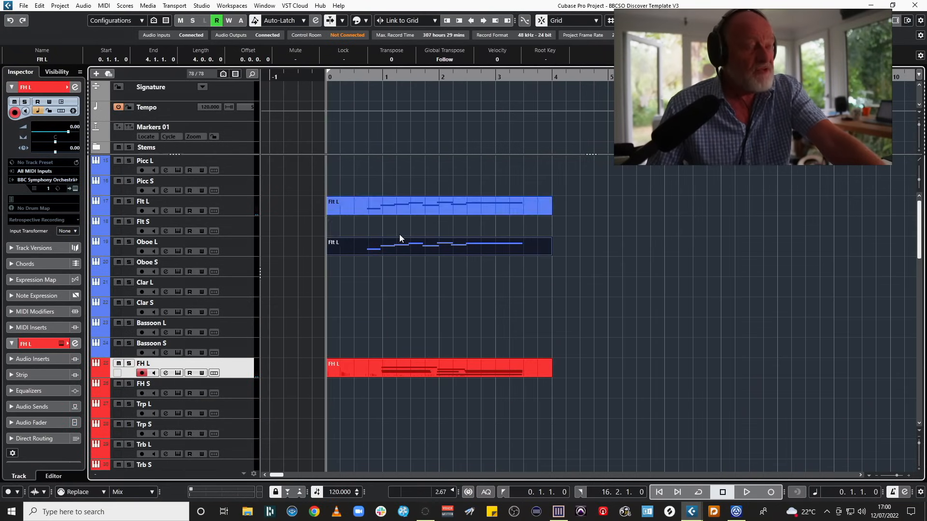
key(space)
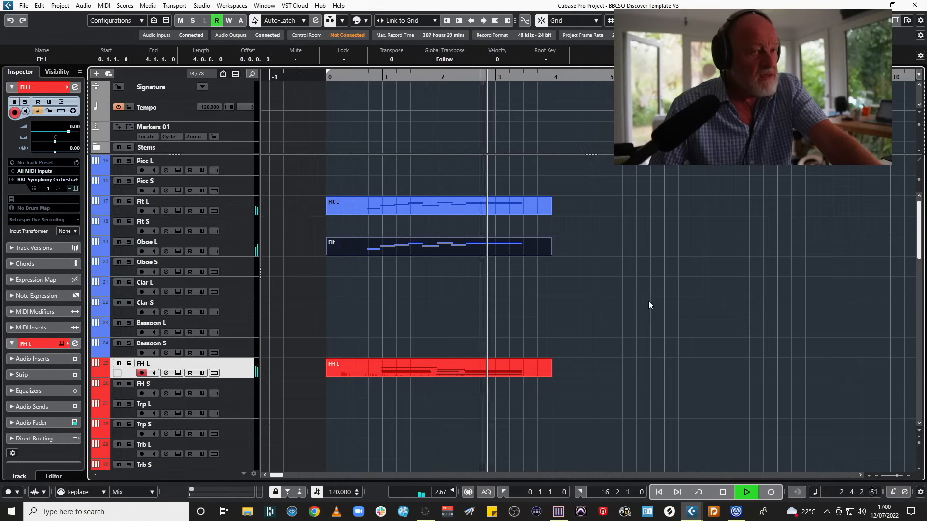
key(space)
Step: Try recording a short-note part on the Viola S track, and undo the take
scroll(648, 305, down, 8)
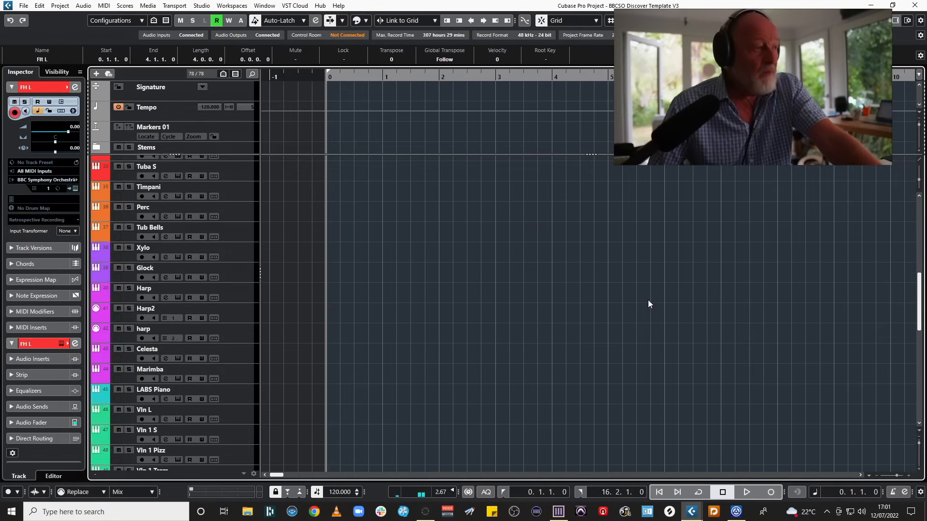
scroll(648, 303, down, 3)
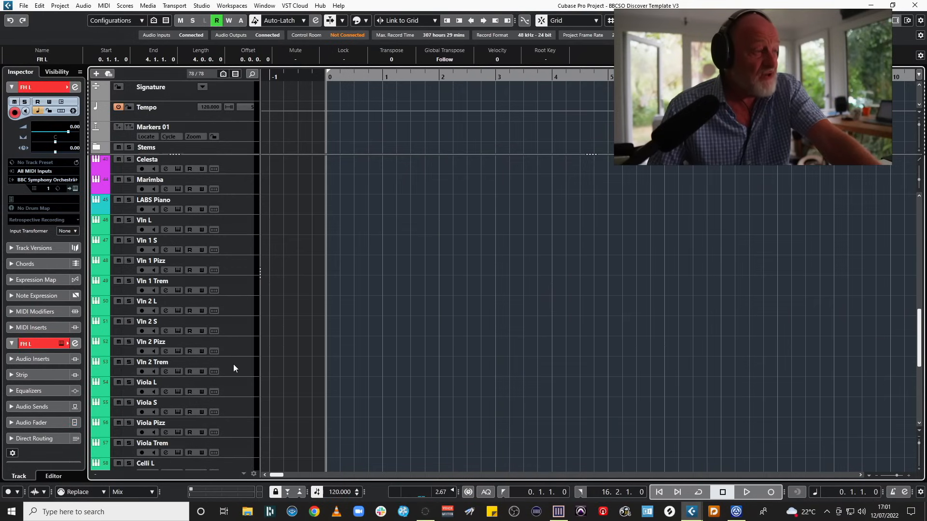
click(238, 413)
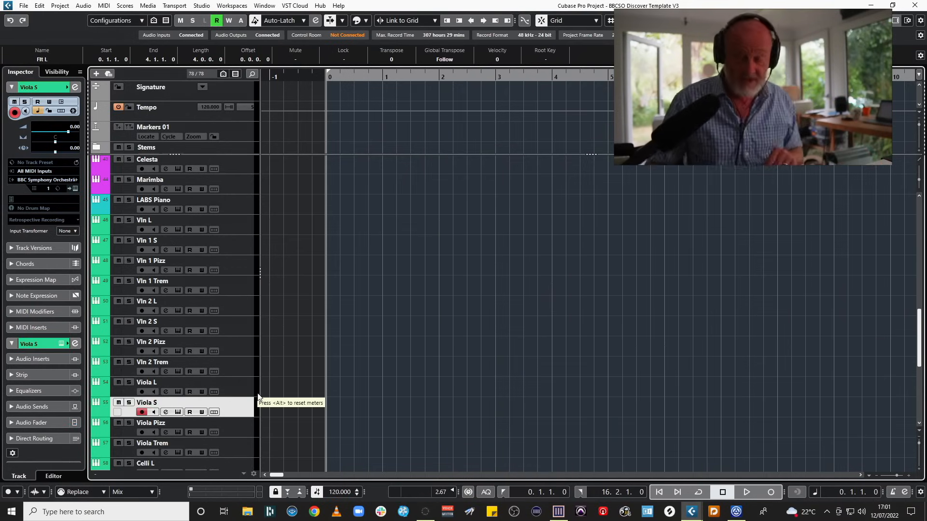
key(KP_Multiply)
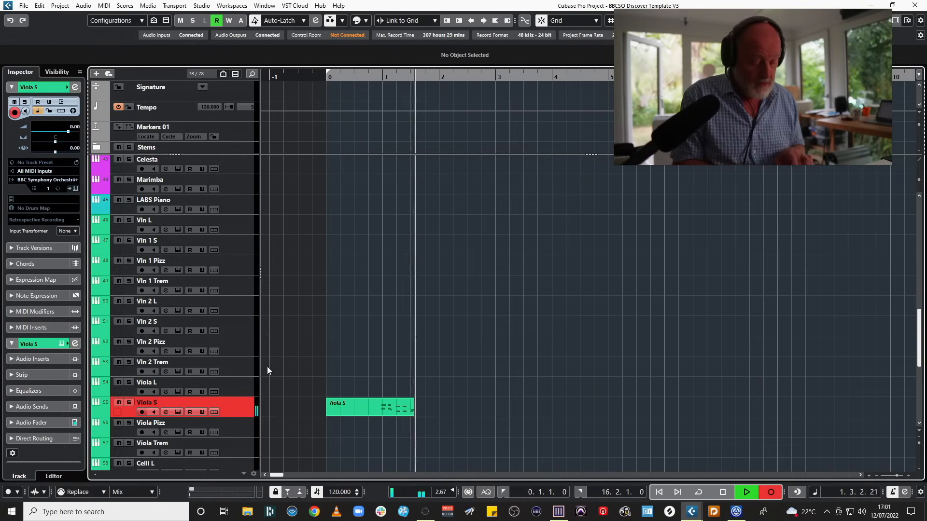
key(space)
key(ctrl+z)
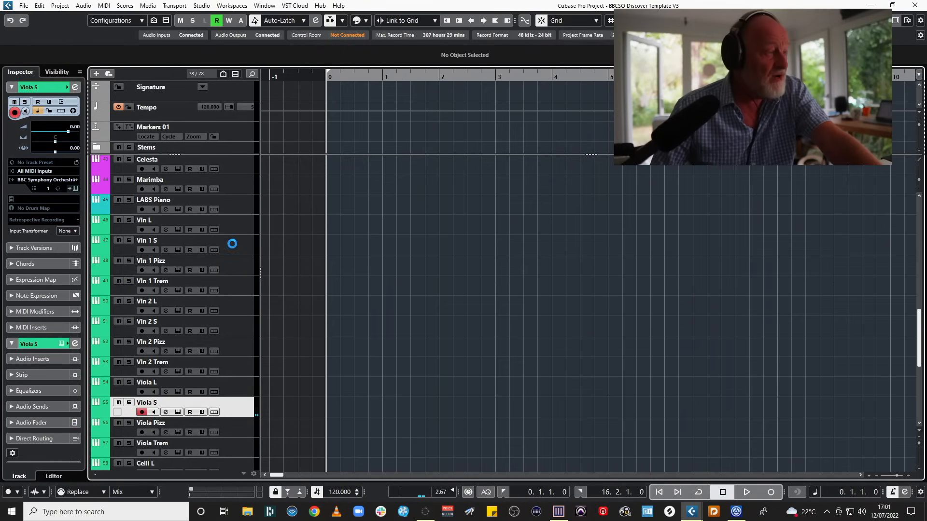
Step: Record a five-bar long-note part on the Celli L track from the start of the project
scroll(449, 312, up, 10)
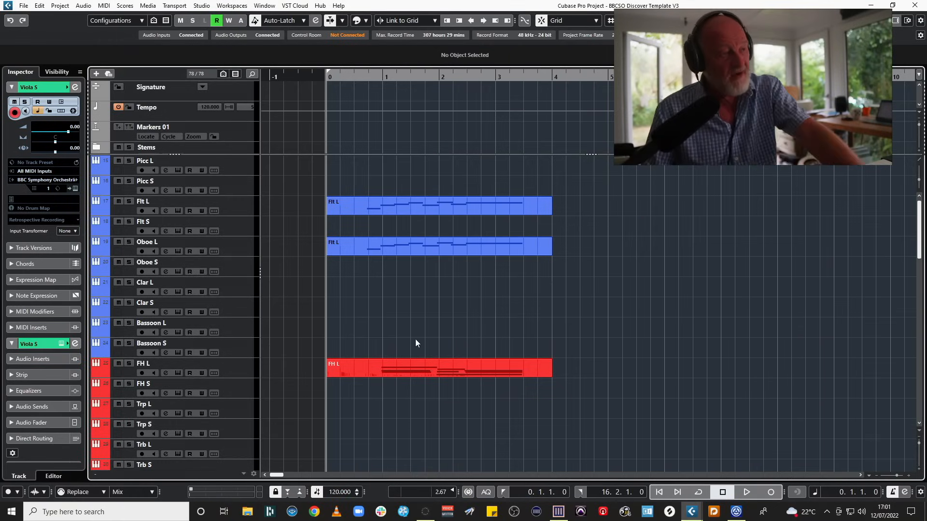
scroll(425, 329, down, 1)
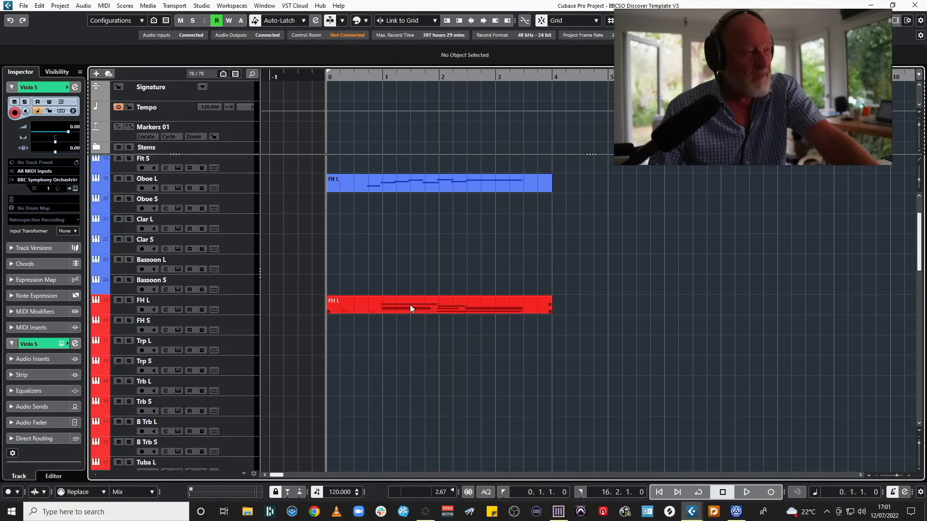
scroll(410, 318, down, 1)
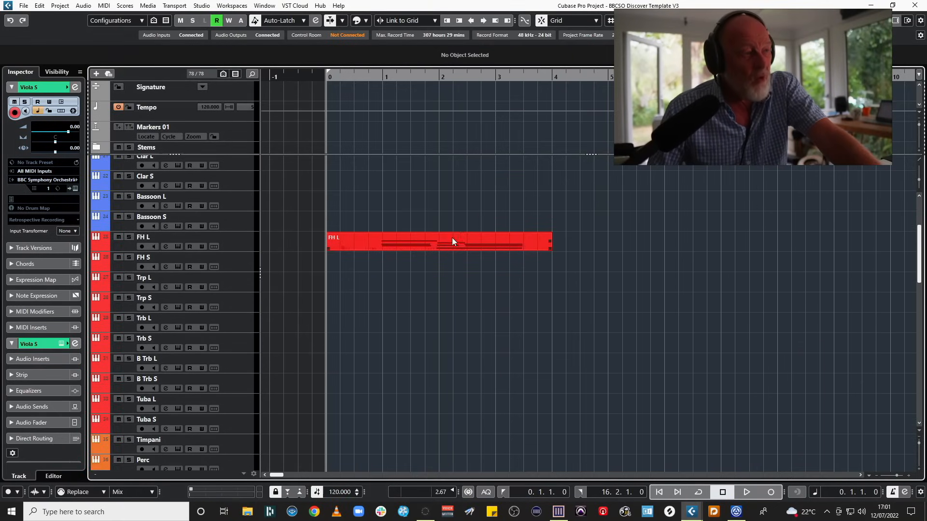
scroll(436, 314, up, 1)
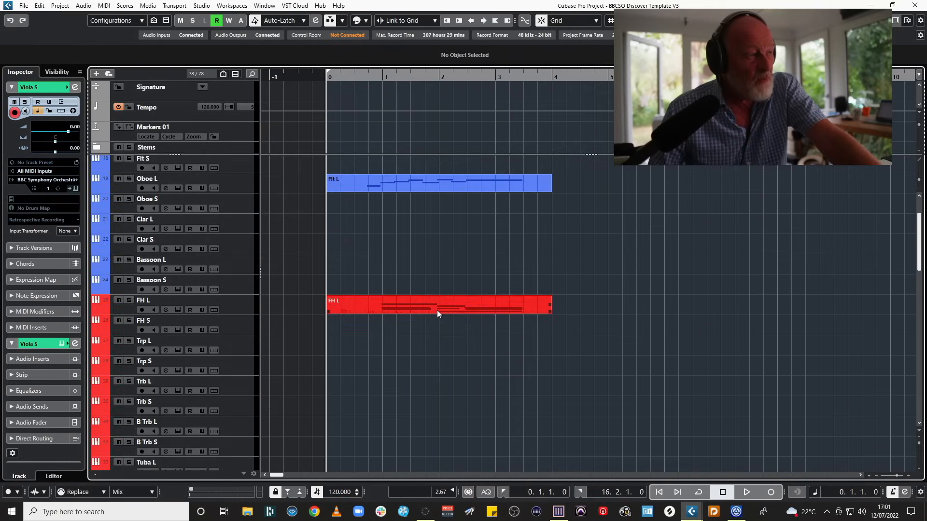
scroll(436, 311, down, 2)
scroll(436, 315, down, 3)
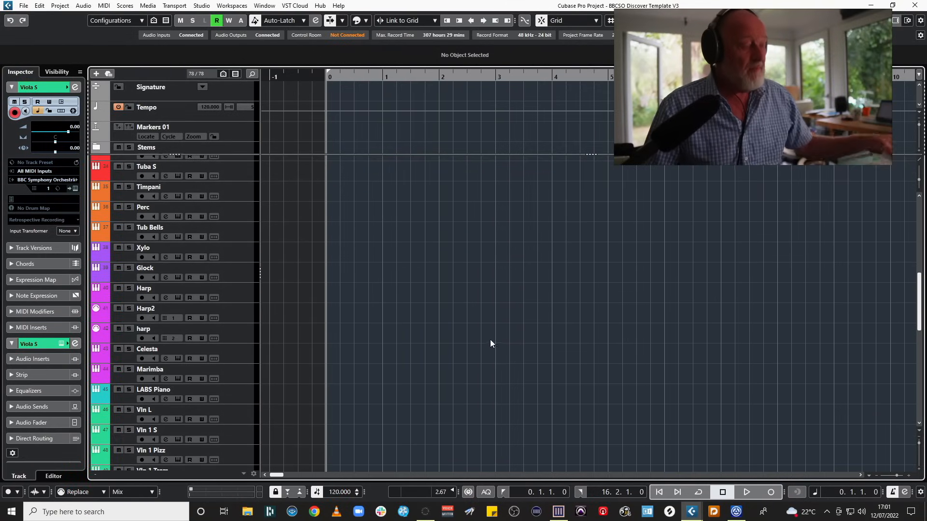
scroll(391, 369, down, 2)
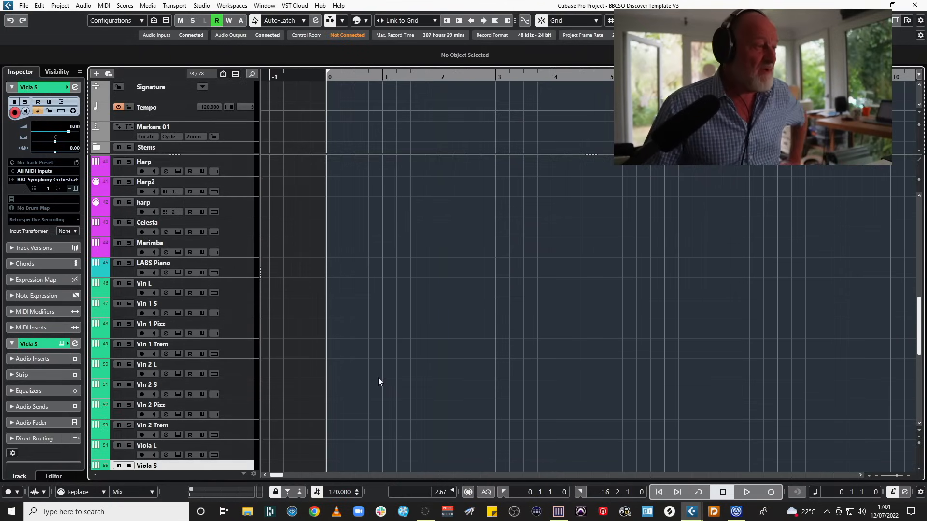
scroll(381, 372, down, 4)
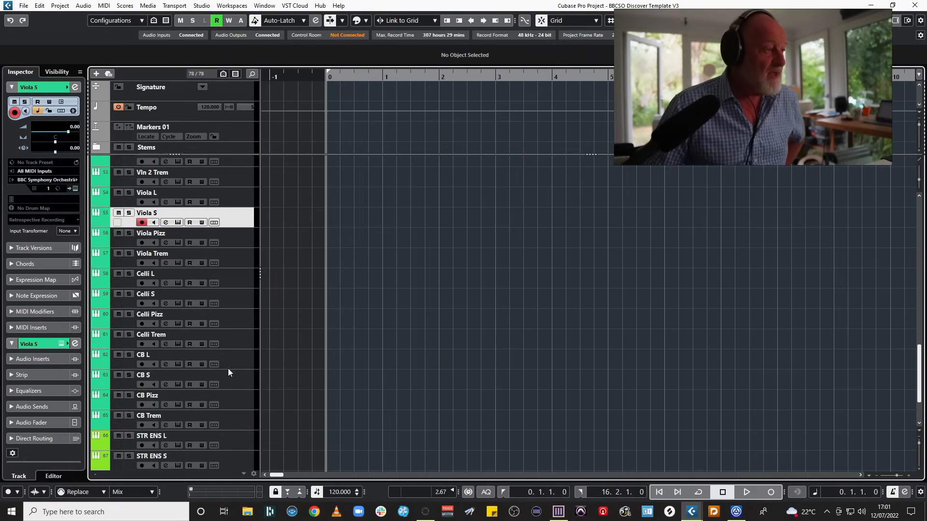
click(229, 284)
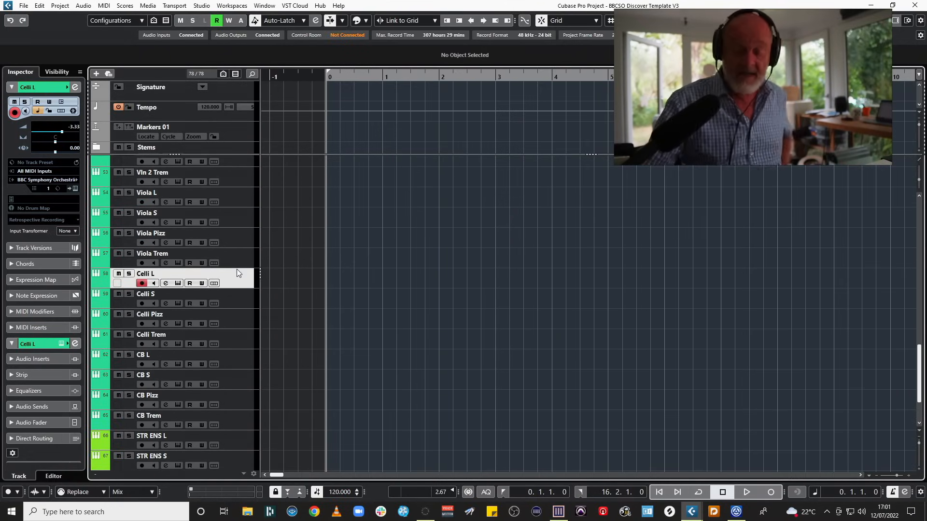
key(KP_Multiply)
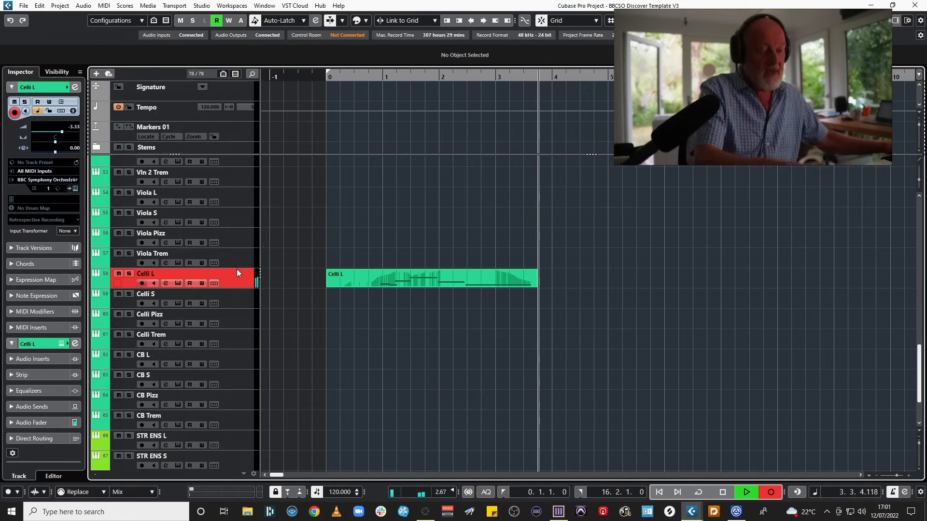
key(space)
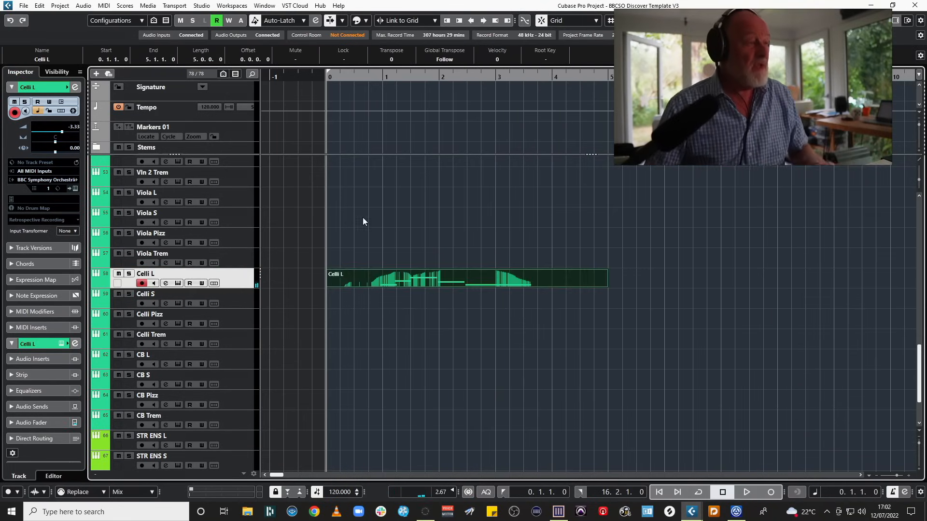
Step: Record a five-bar arpeggiated part on the Harp track from the start of the project and play the arrangement back
scroll(363, 222, up, 6)
click(244, 295)
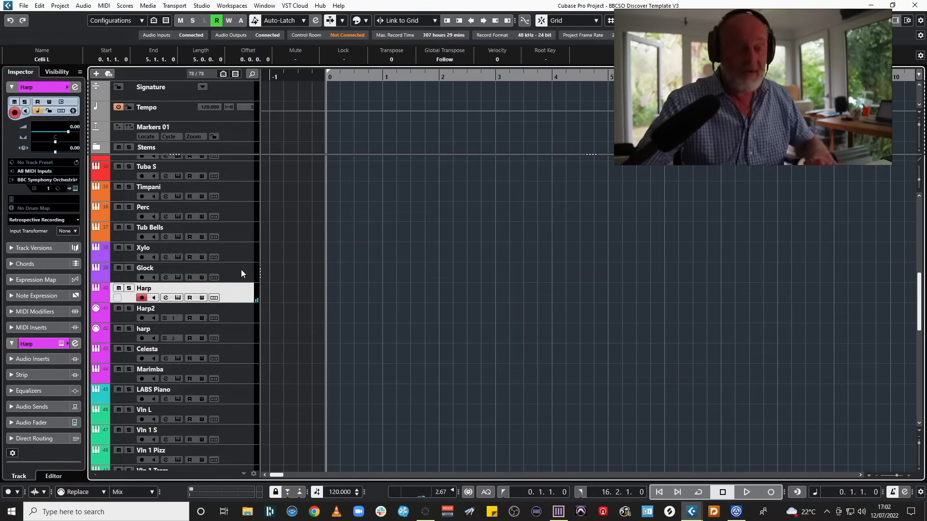
key(KP_Multiply)
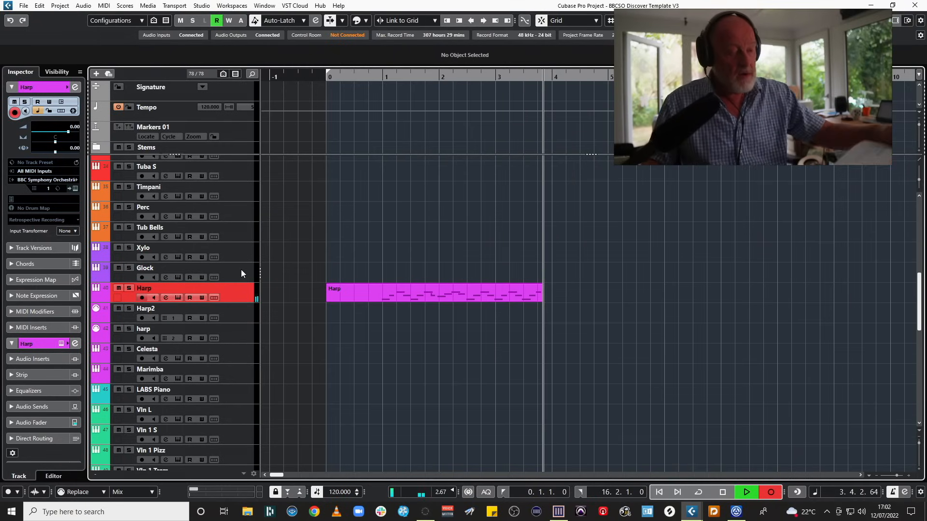
key(space)
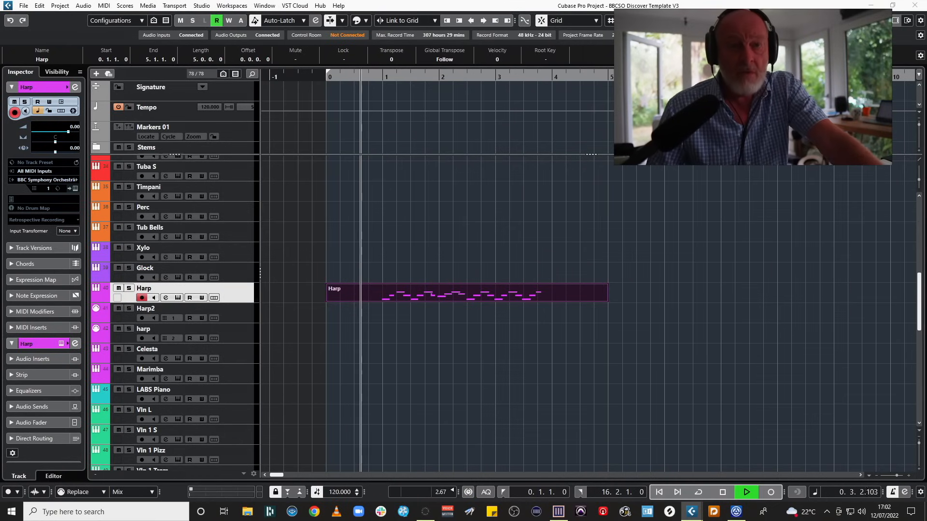
key(space)
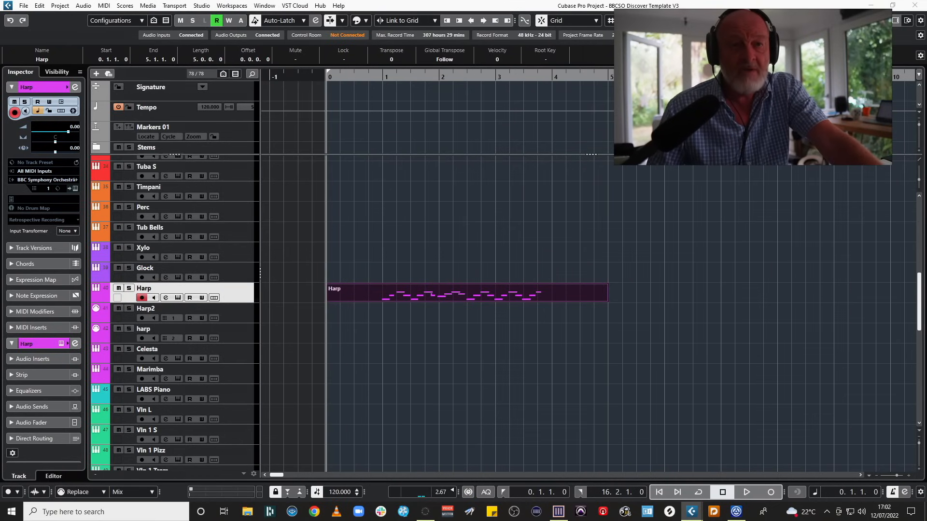
key(space)
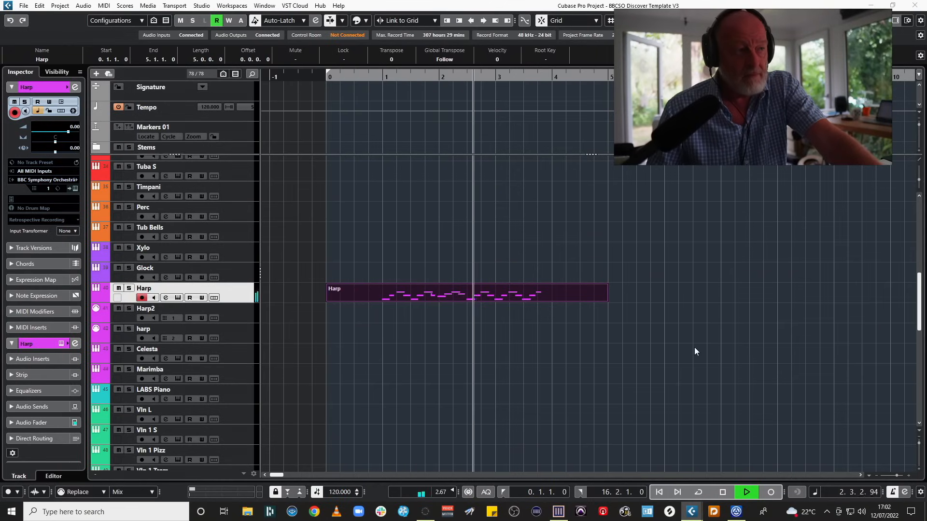
key(space)
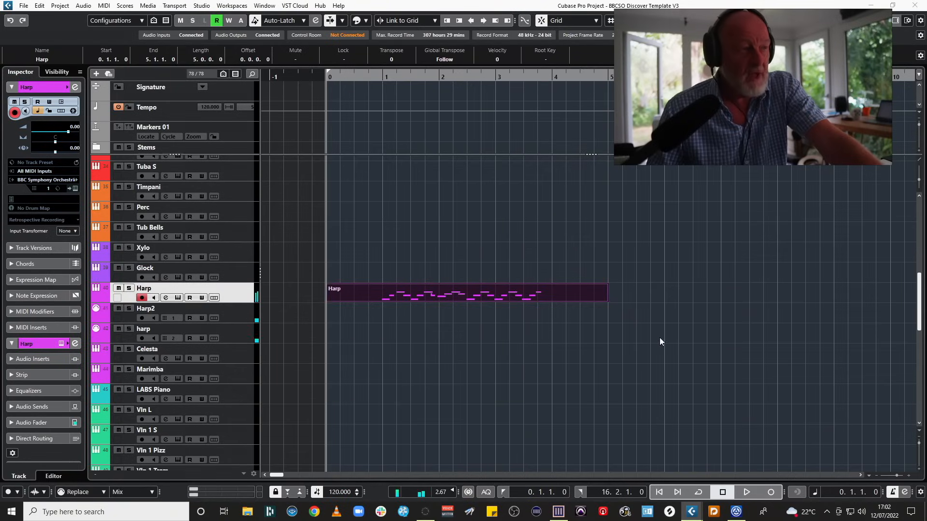
Step: Delete all the recorded parts from the woodwind, horn, harp and cello tracks
scroll(659, 335, up, 10)
scroll(507, 454, down, 13)
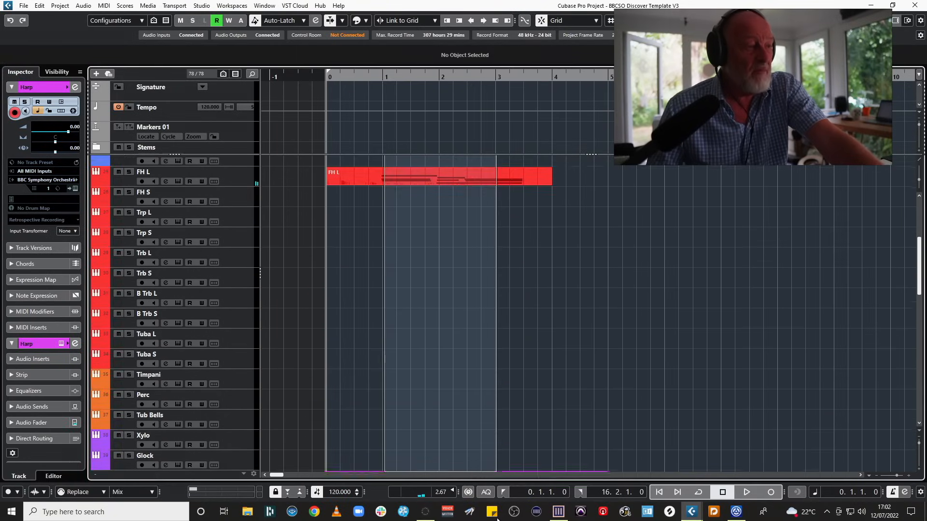
click(512, 451)
scroll(607, 433, up, 12)
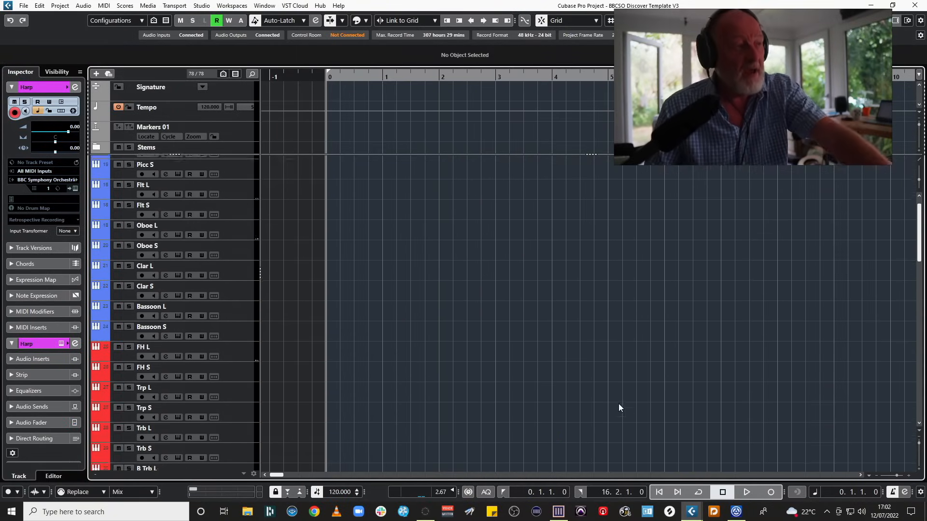
scroll(549, 379, down, 12)
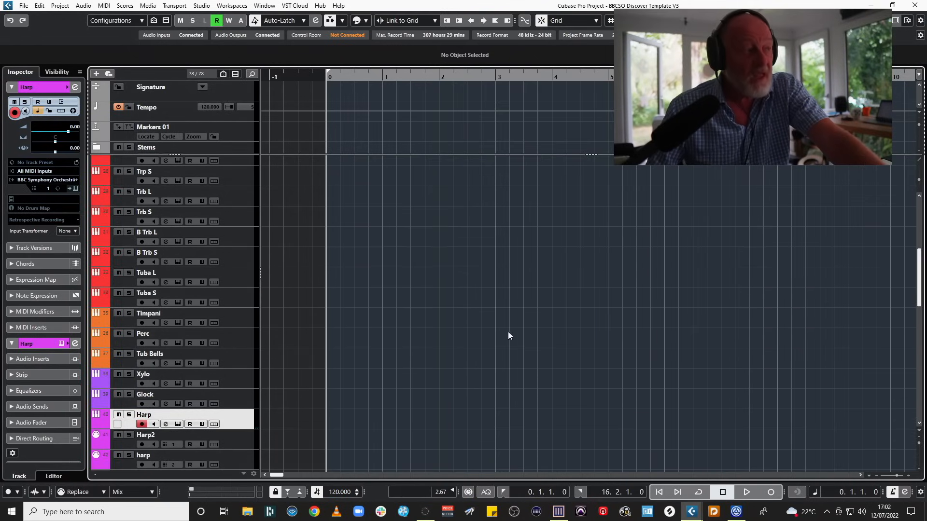
scroll(491, 331, down, 10)
drag(489, 352, 405, 471)
key(Delete)
Step: Record a new five-bar long-note melody on the emptied Celli L track from the start of the project
click(244, 384)
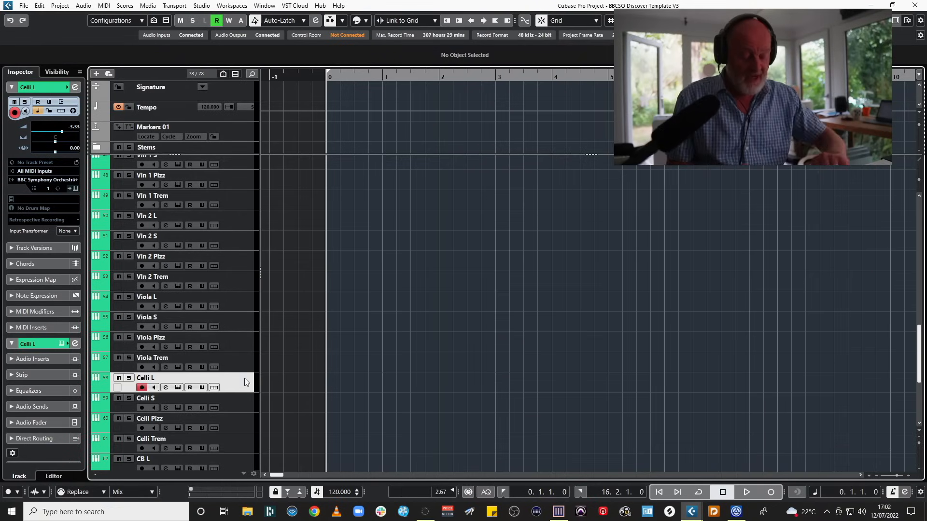
key(KP_Multiply)
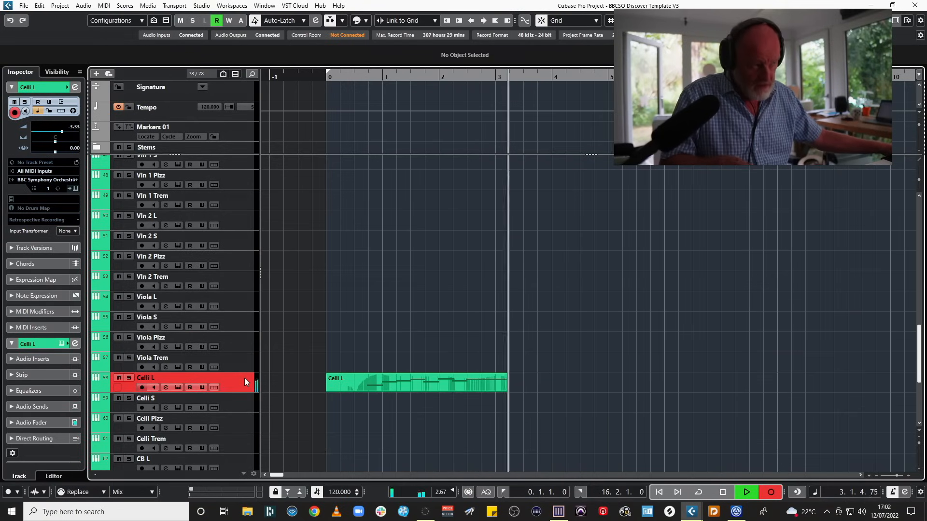
key(space)
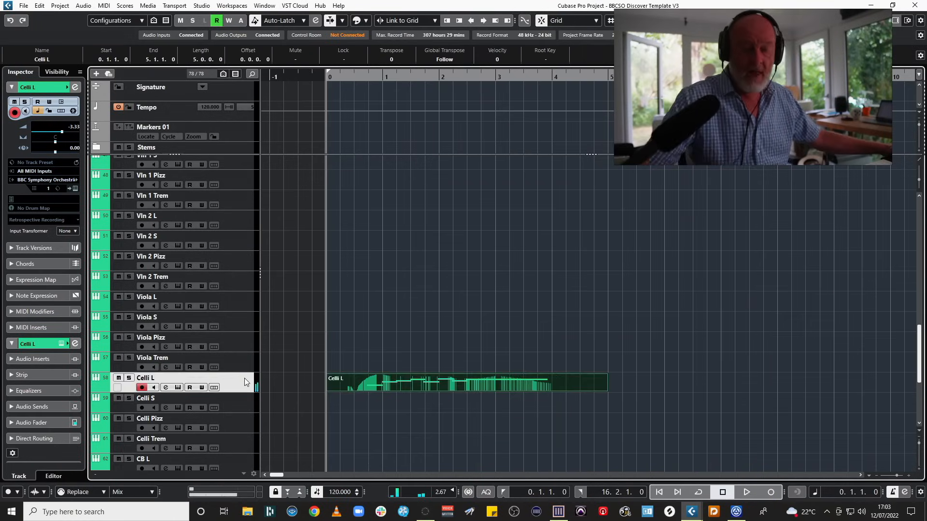
Step: Select the Flt L track and shrink the upper track area so that only Signature and Tempo stay above the instrument tracks
scroll(414, 282, up, 10)
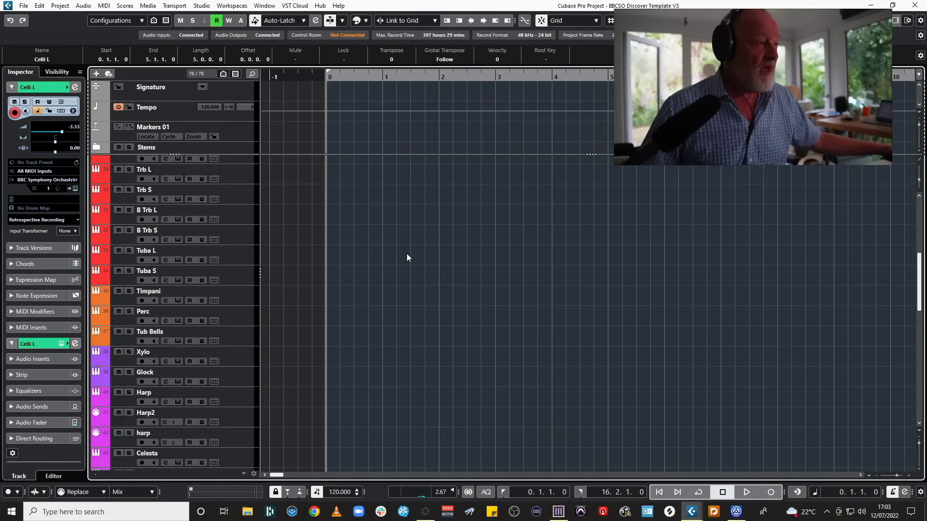
click(239, 211)
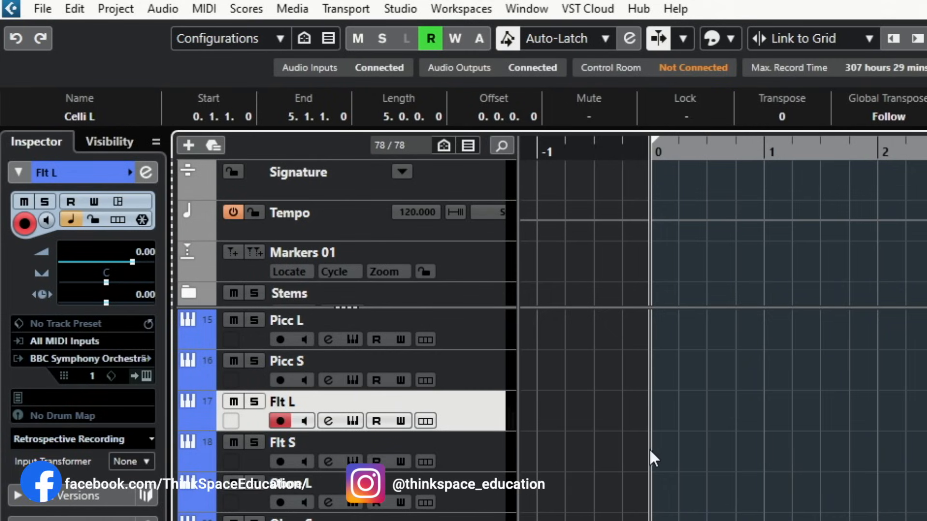
drag(590, 301, 590, 218)
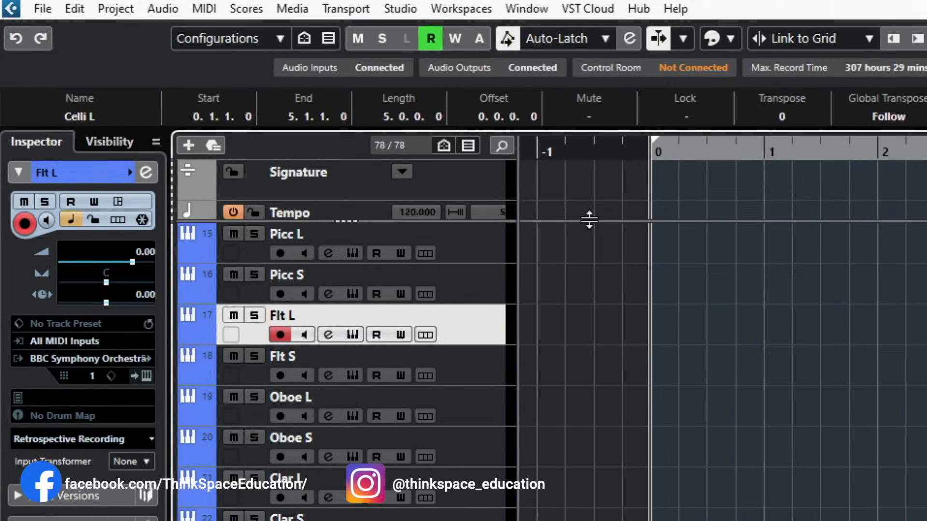
scroll(578, 400, down, 4)
scroll(557, 393, up, 4)
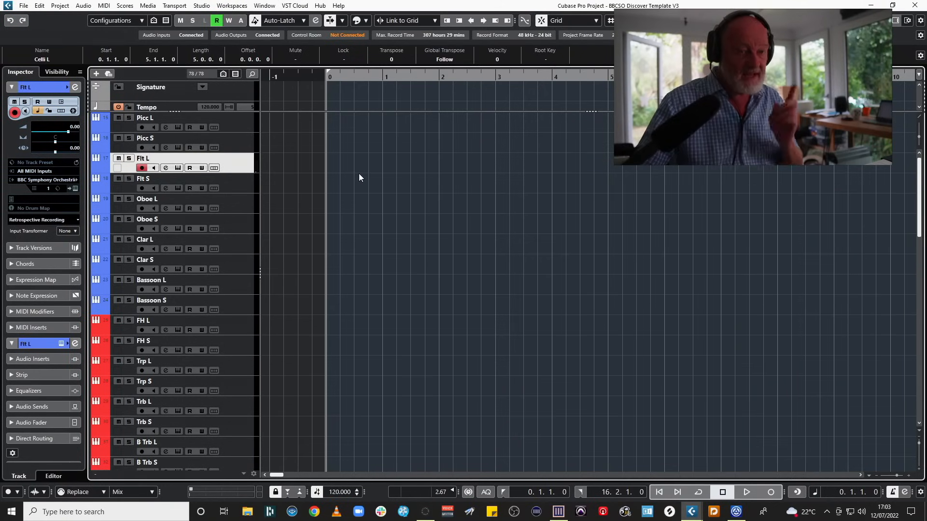
Step: Record four bars of sustained two-note harmonies on the Flt L track, and a matching four-bar part on the Clar L track
key(KP_Multiply)
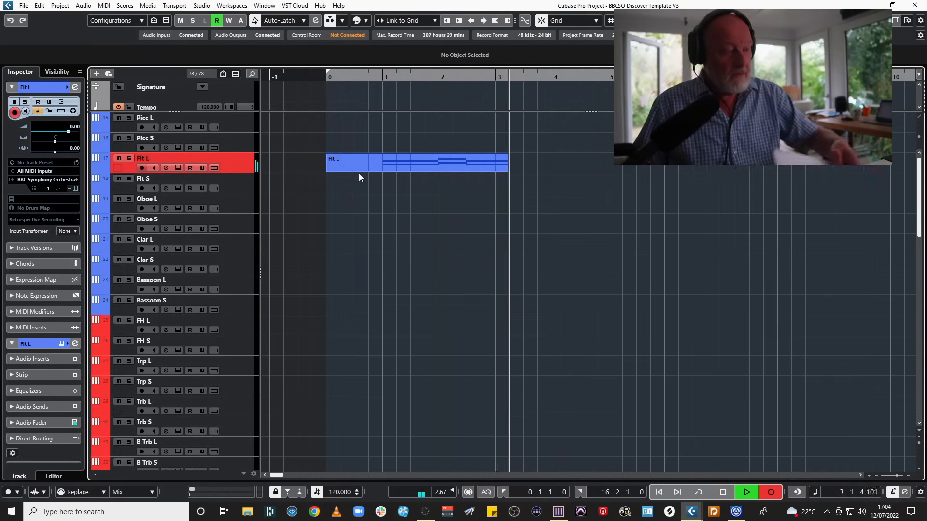
key(space)
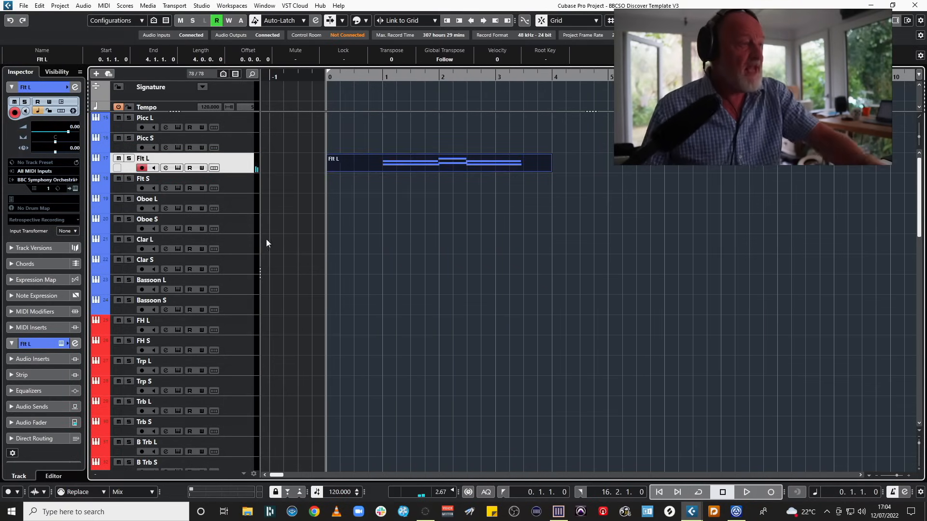
click(252, 243)
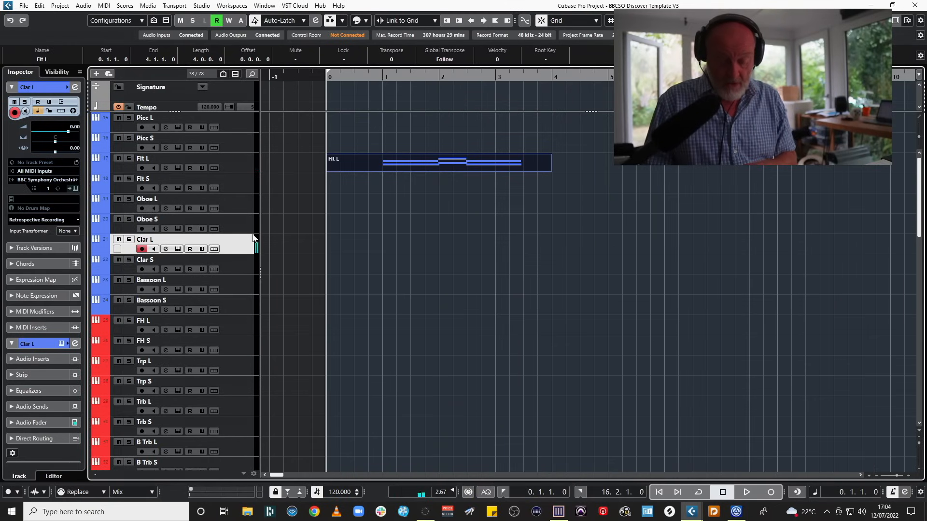
key(KP_Multiply)
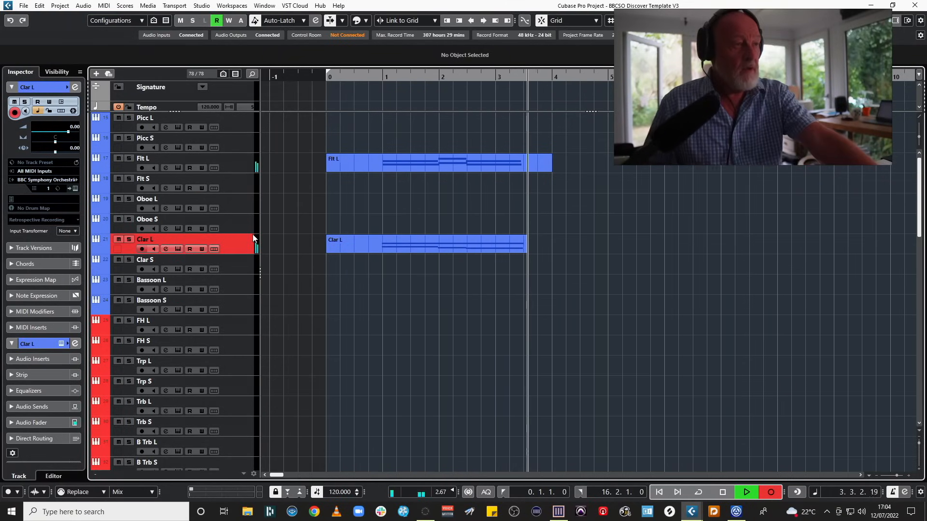
key(KP_0)
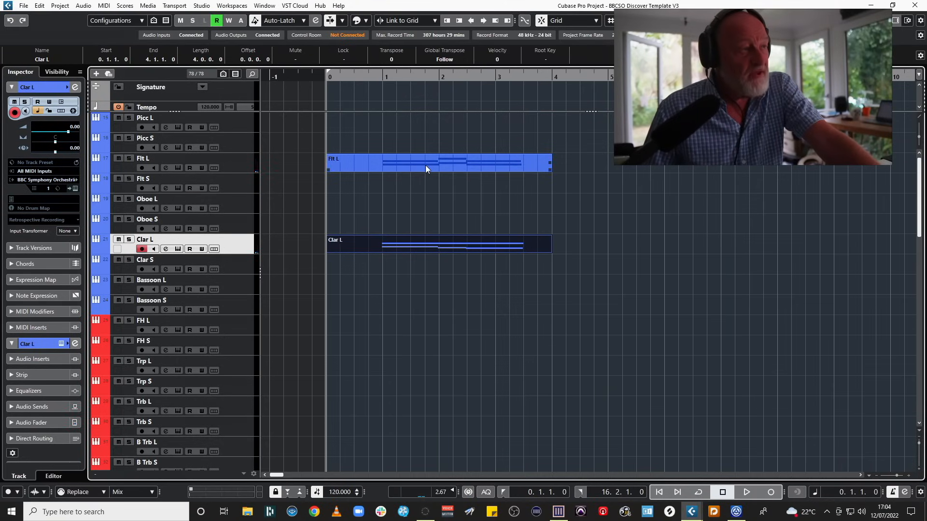
Step: Delete the Flt L and Clar L parts, and record four bars of sustained harmony on the Clar L track
click(407, 249)
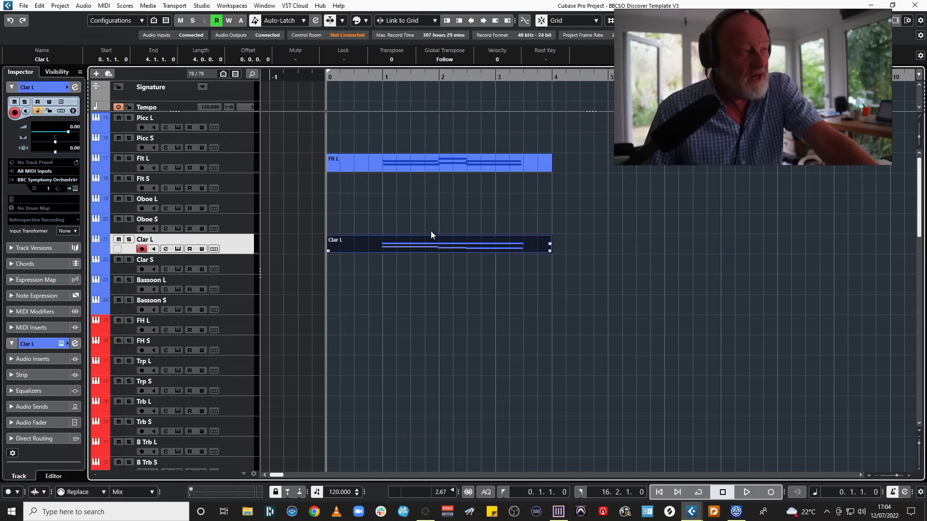
drag(375, 133, 398, 274)
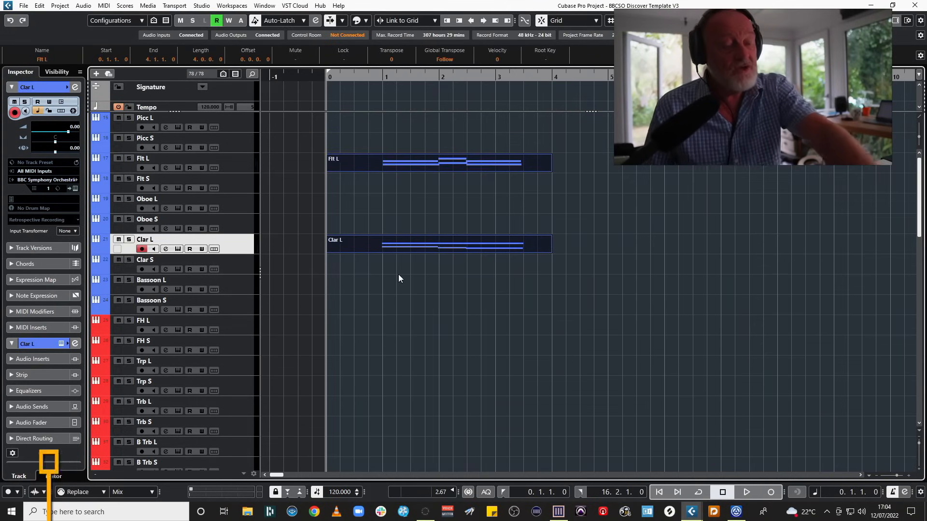
key(Delete)
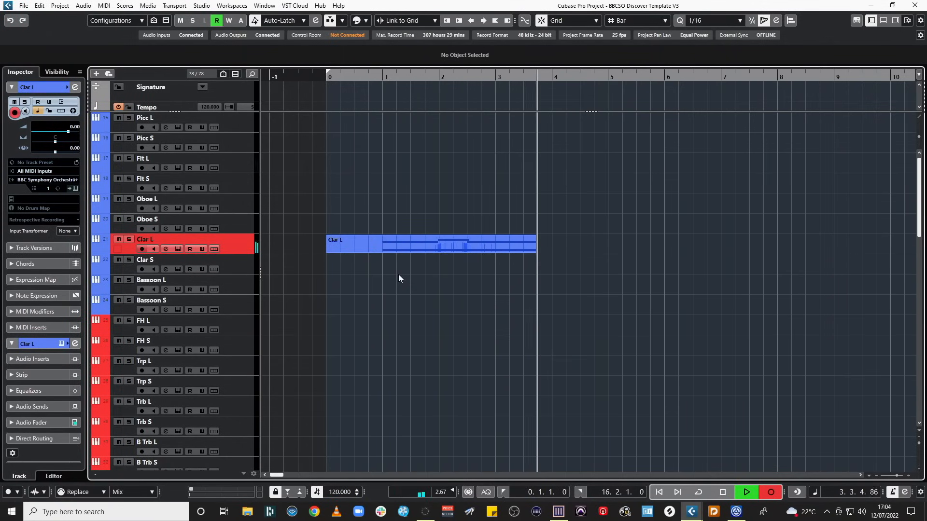
key(space)
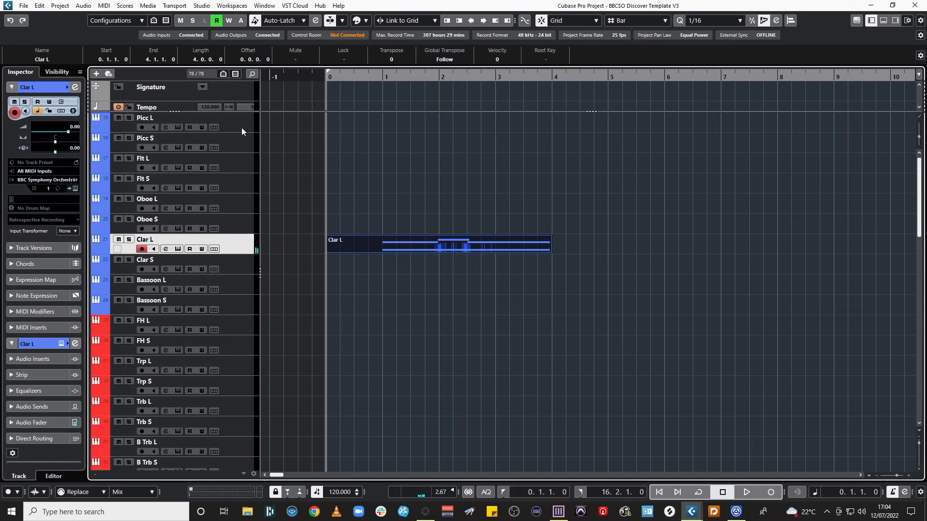
Step: Record four bars of sustained two-note harmony on the Flt L track, and play it back soloed together with the Clar L track
click(234, 159)
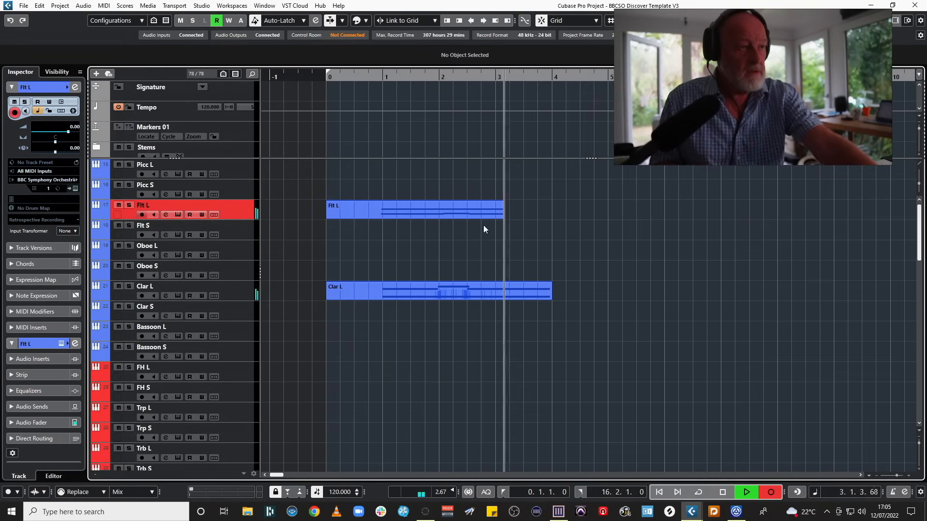
key(space)
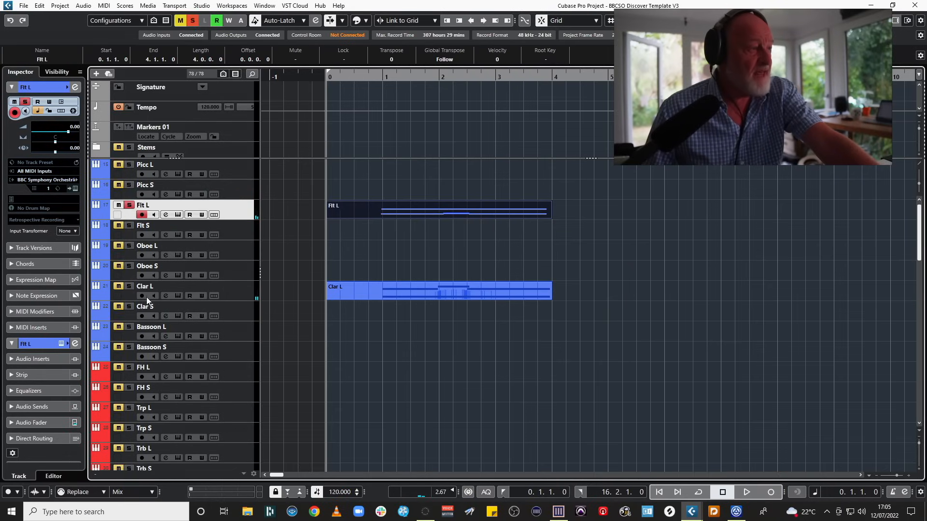
click(142, 215)
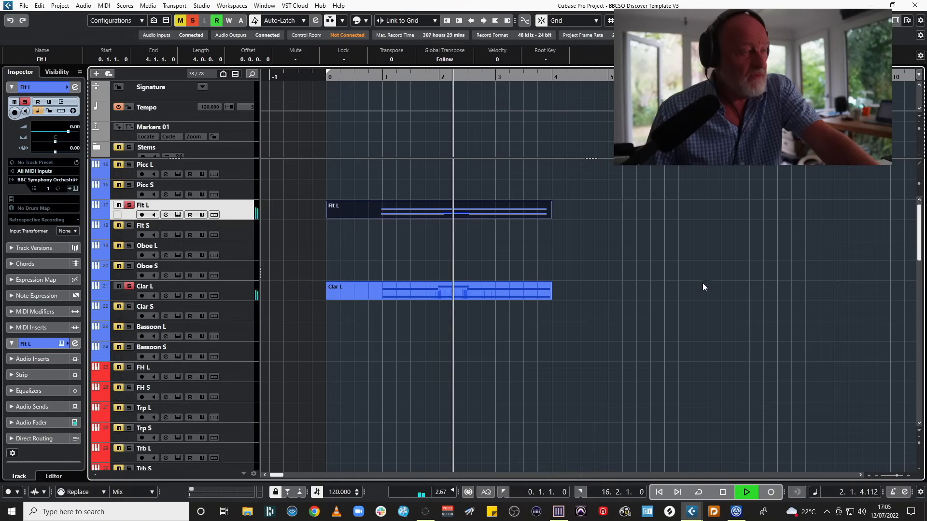
key(space)
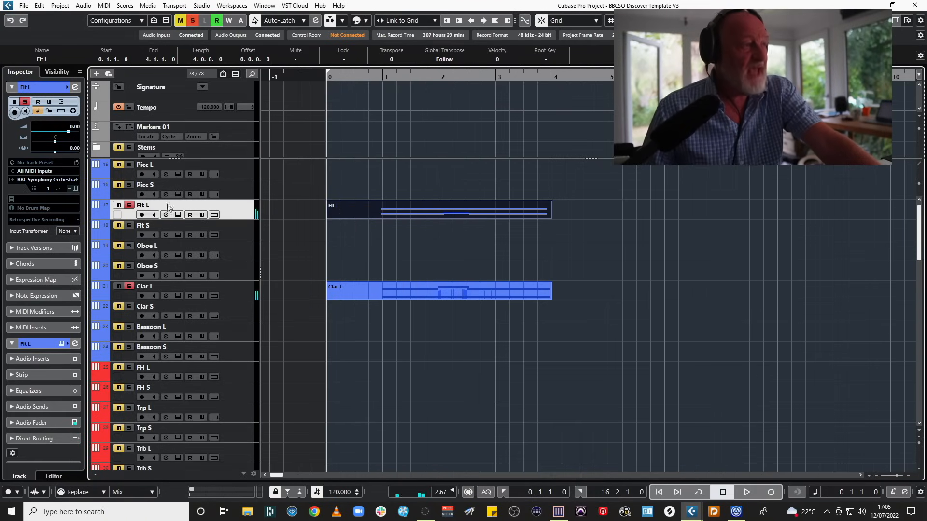
Step: Delete the Flt L and Clar L parts, and select the FH L track for recording
drag(343, 184, 429, 325)
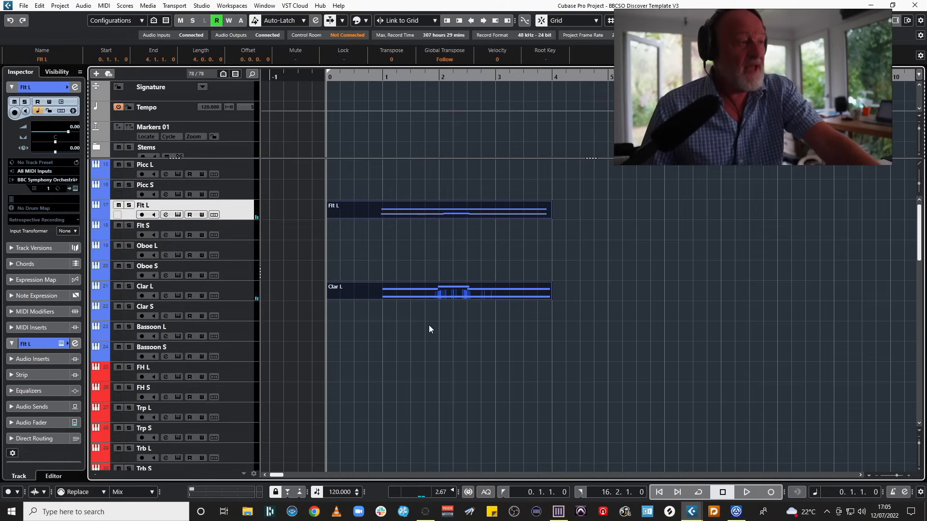
key(Delete)
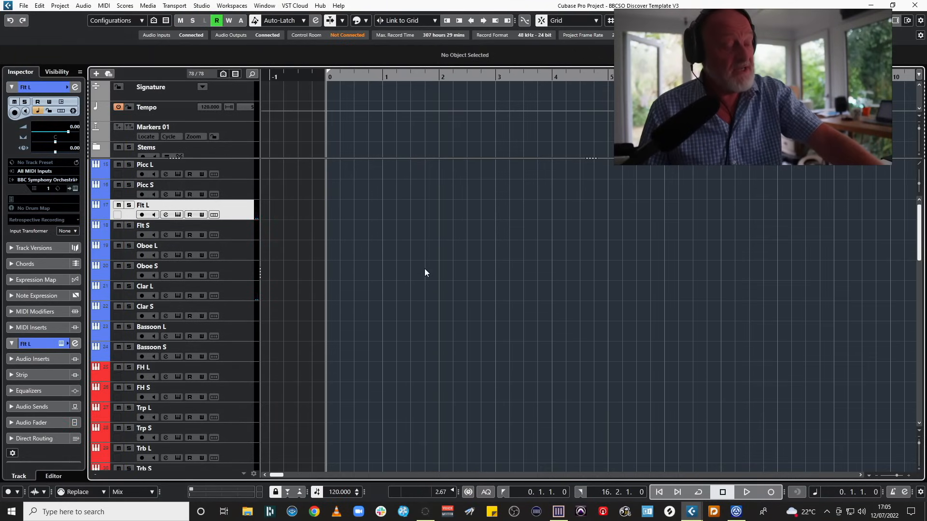
scroll(465, 280, down, 6)
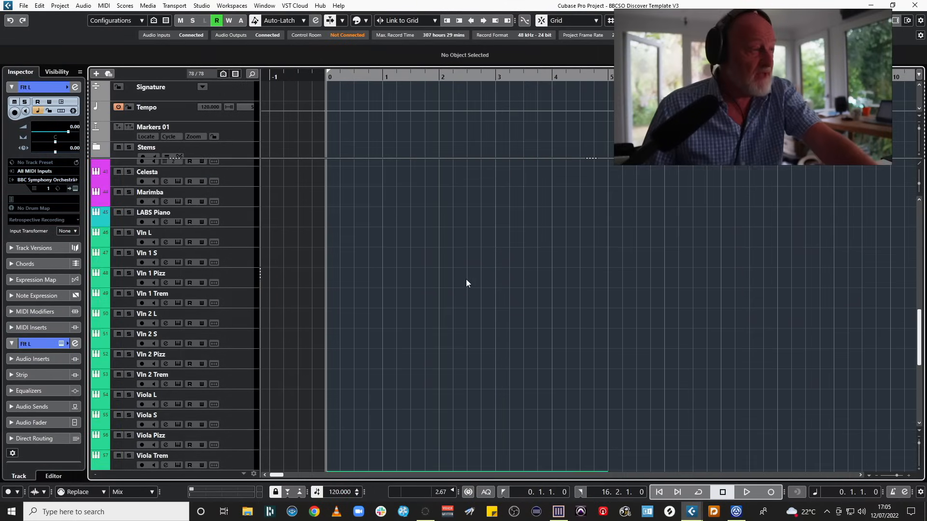
scroll(466, 283, up, 3)
scroll(467, 280, up, 2)
scroll(467, 283, down, 2)
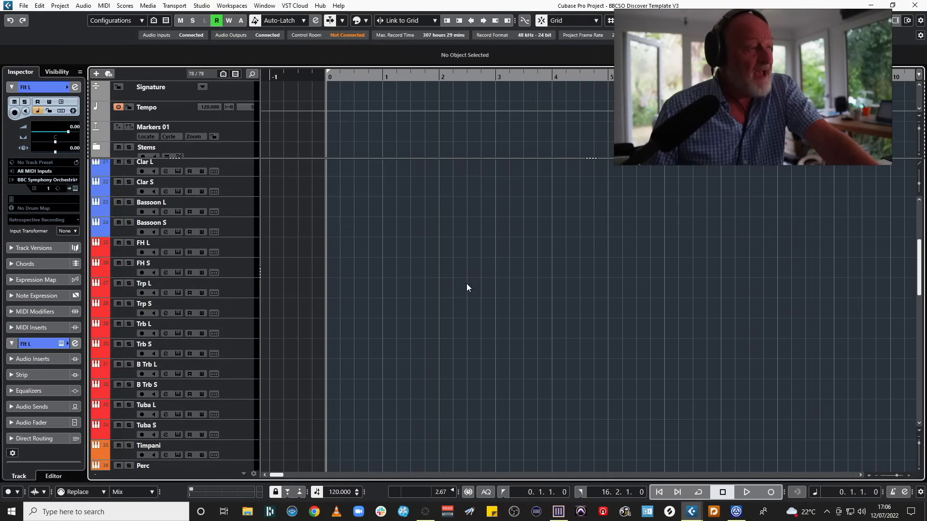
click(227, 243)
scroll(720, 280, up, 1)
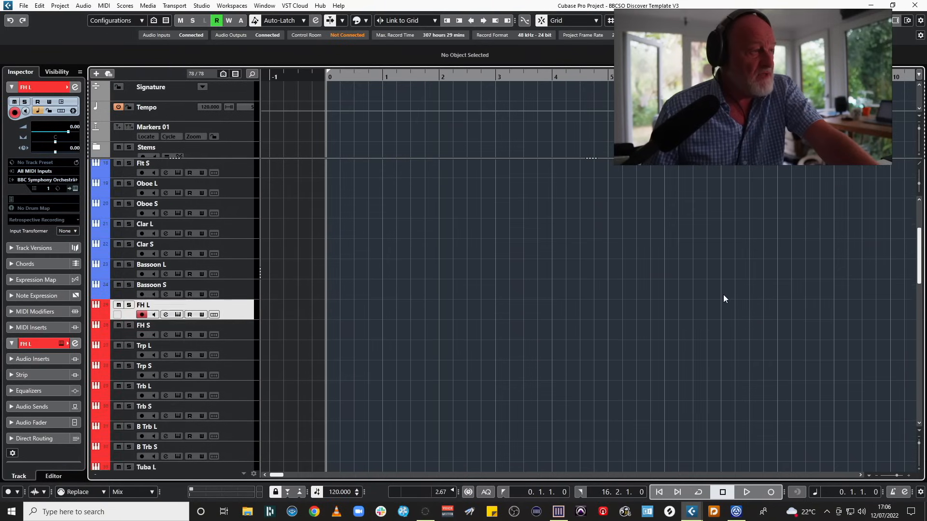
Step: Record a five-bar part of sustained chords on the FH L track from the start of the project
scroll(723, 295, down, 10)
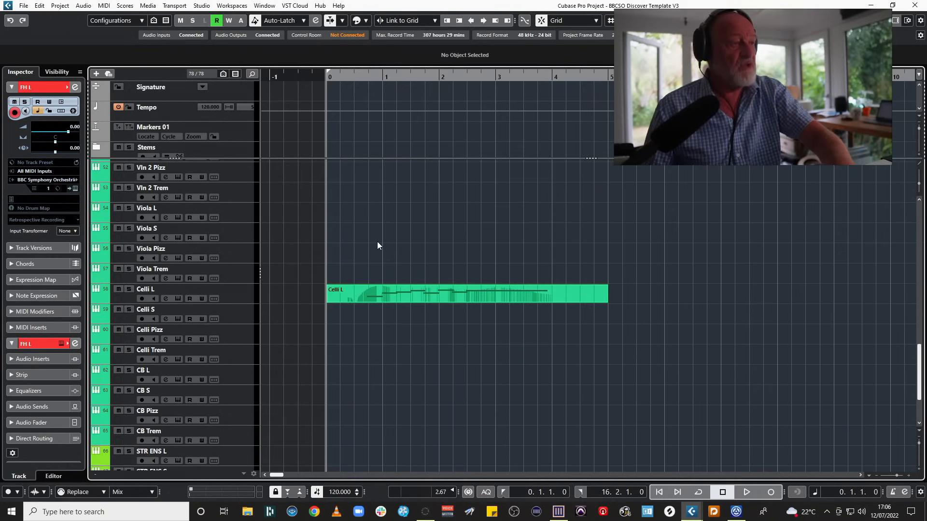
scroll(482, 357, up, 10)
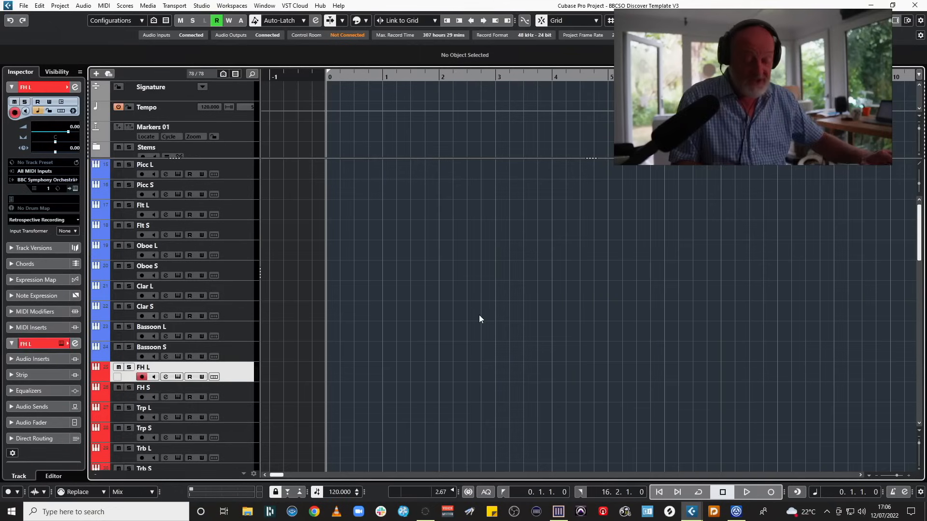
key(KP_Multiply)
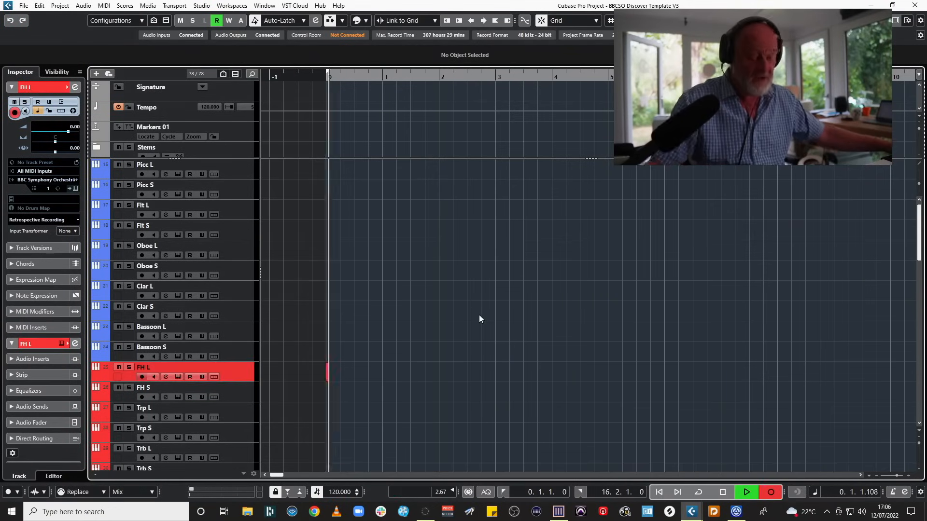
key(space)
key(KP_Multiply)
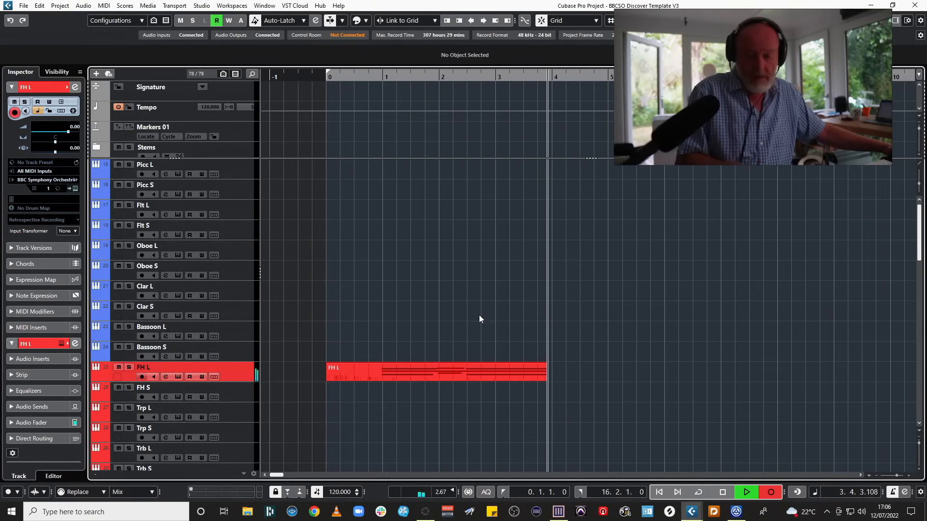
key(space)
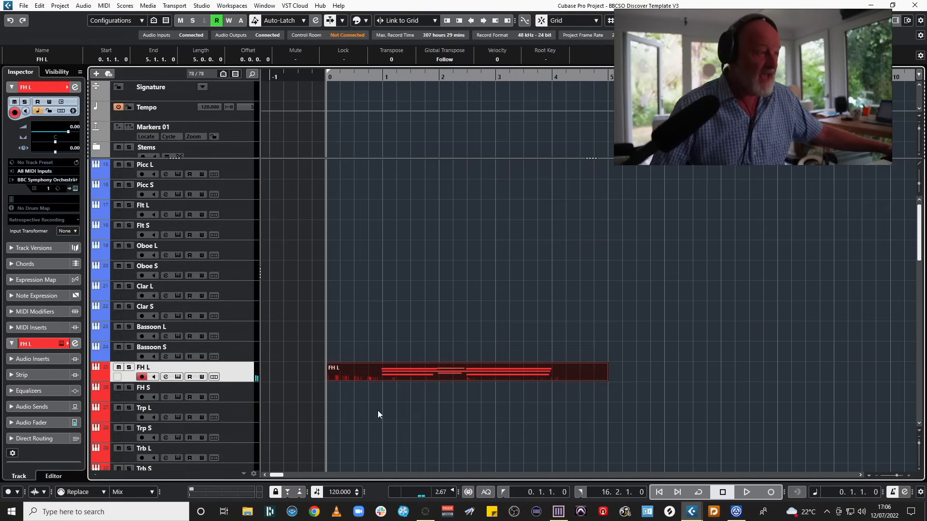
Step: Record a matching five-bar part of sustained chords on the Trb L track from the start of the project
click(244, 453)
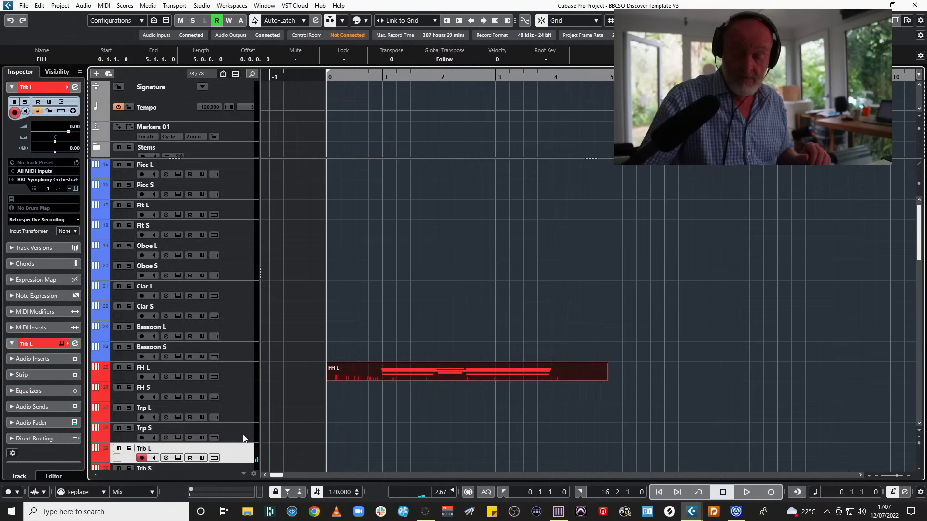
key(KP_Multiply)
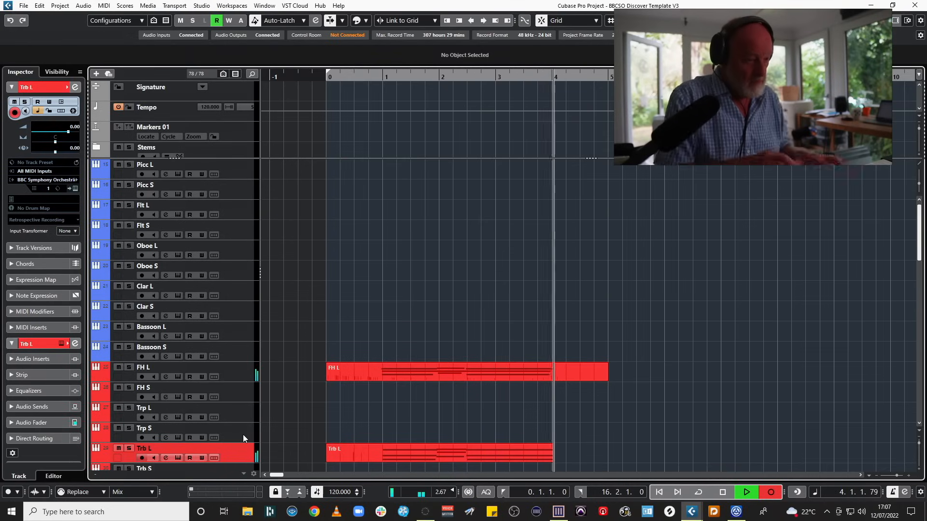
key(space)
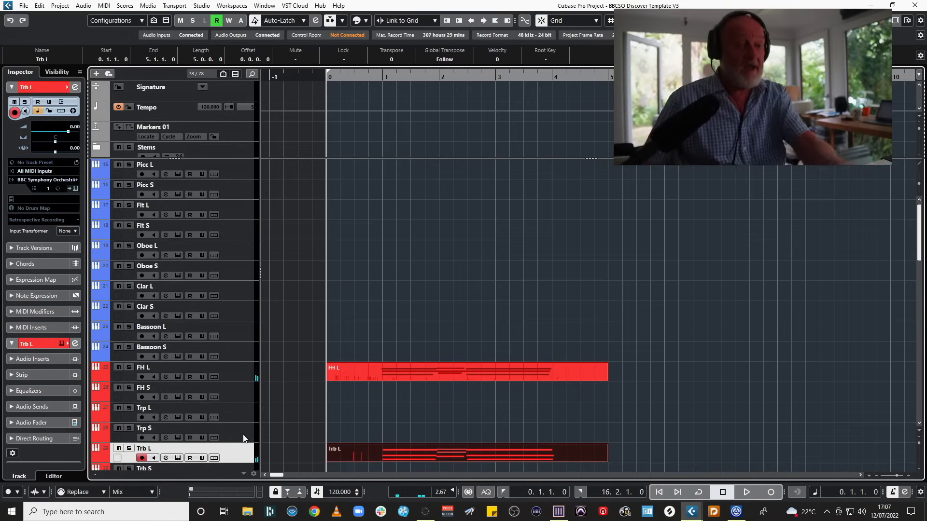
Step: Record a five-bar long-note melody on the Vln L track from the start of the project
scroll(674, 356, down, 8)
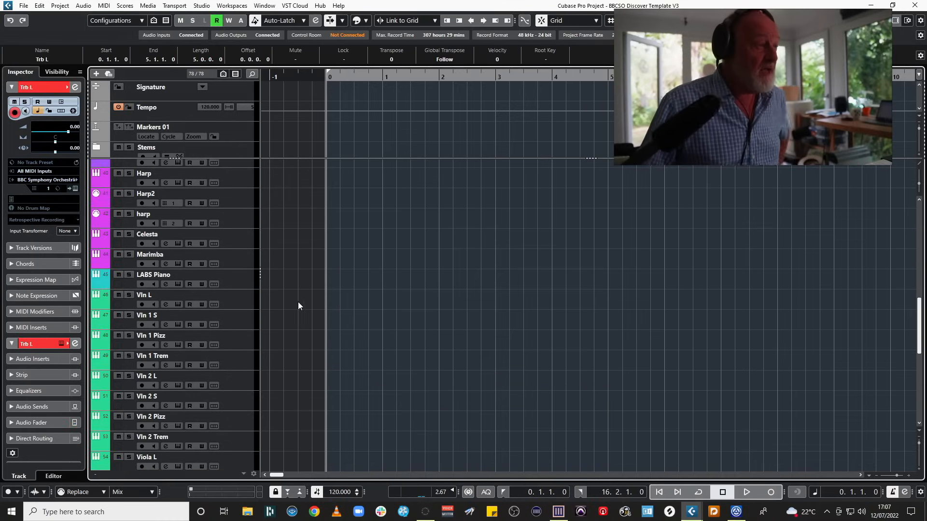
click(237, 296)
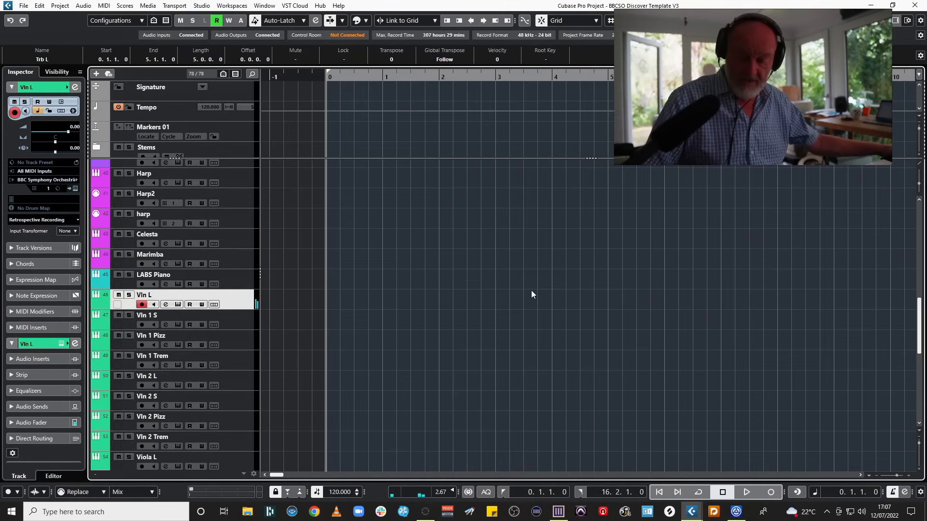
key(KP_Multiply)
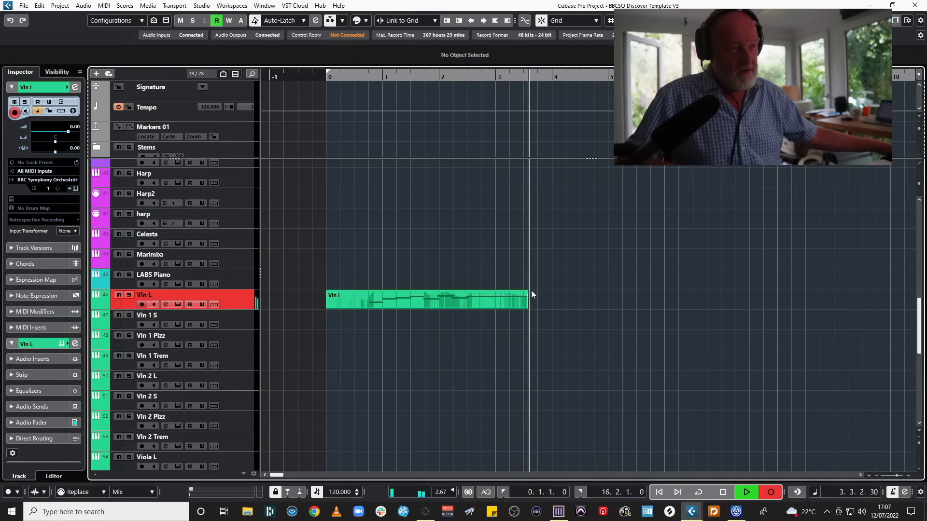
key(space)
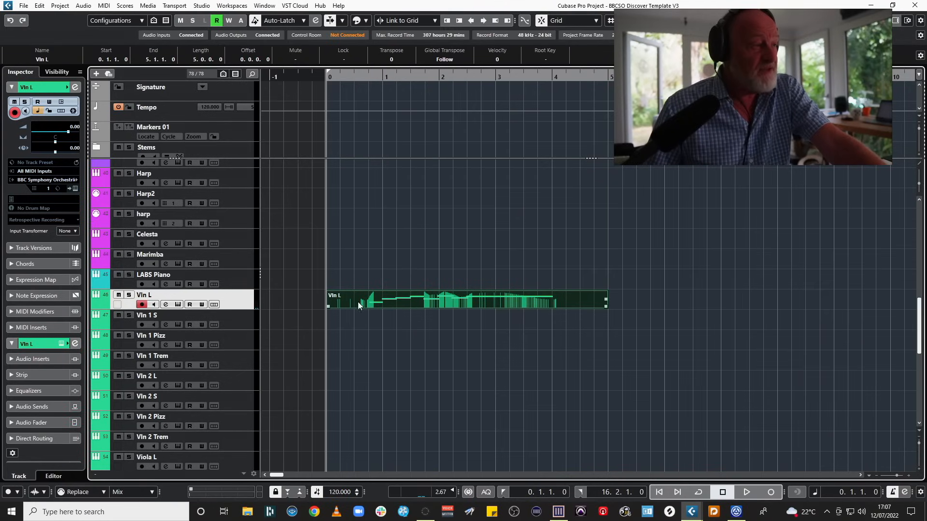
Step: Copy the Vln L part onto the Vln 2 L track, and play the passage with the copy muted
drag(356, 344, 354, 377)
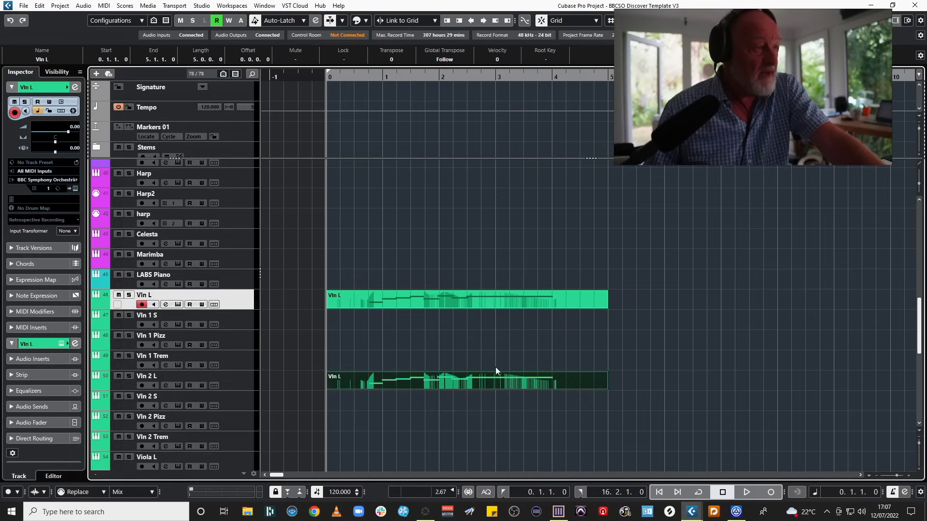
key(7)
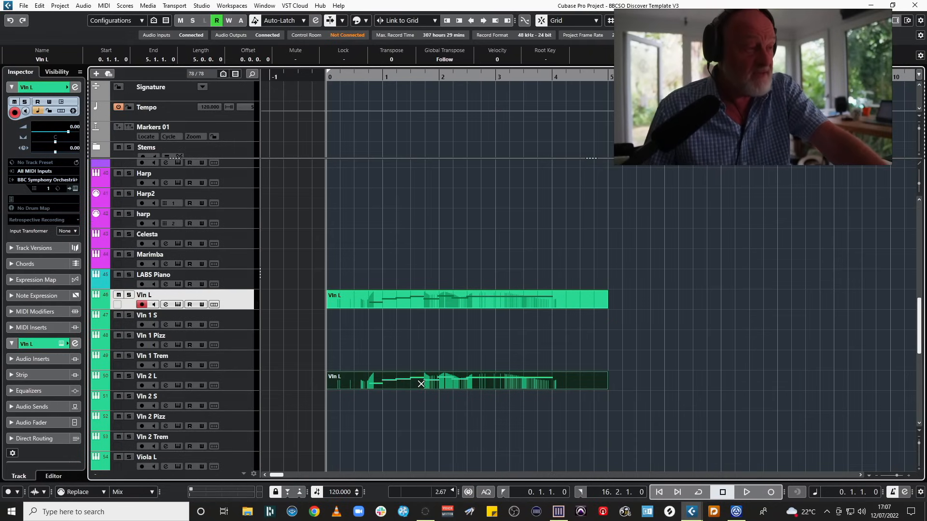
click(421, 384)
key(space)
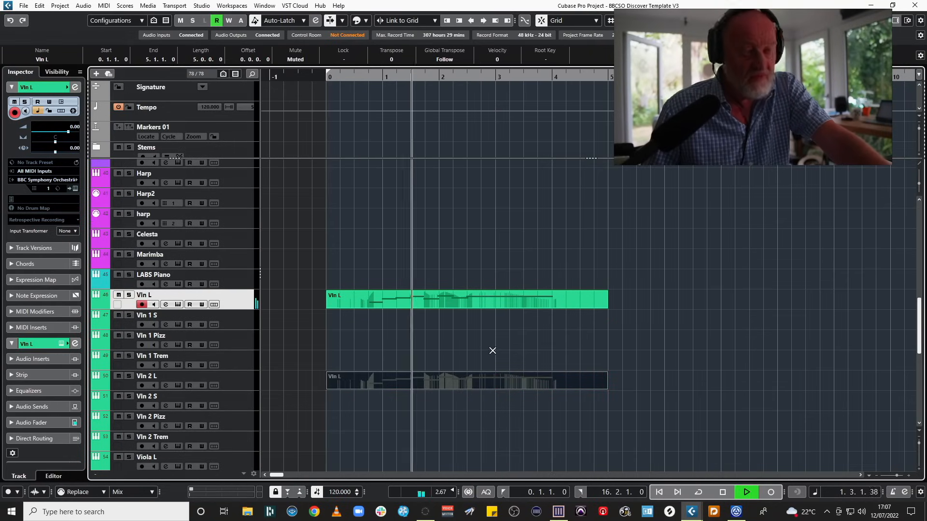
key(space)
Step: Unmute the copied part on the Vln 2 L track and play both violin parts together
click(521, 380)
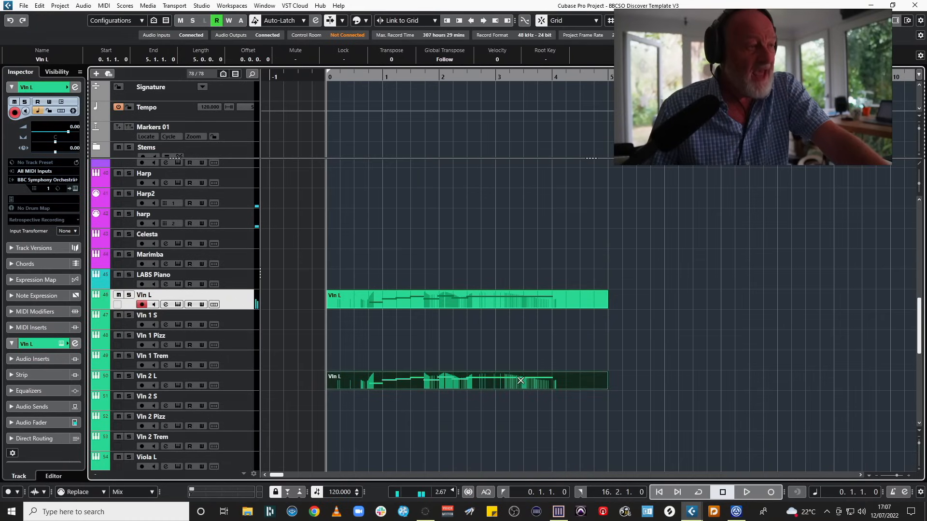
key(space)
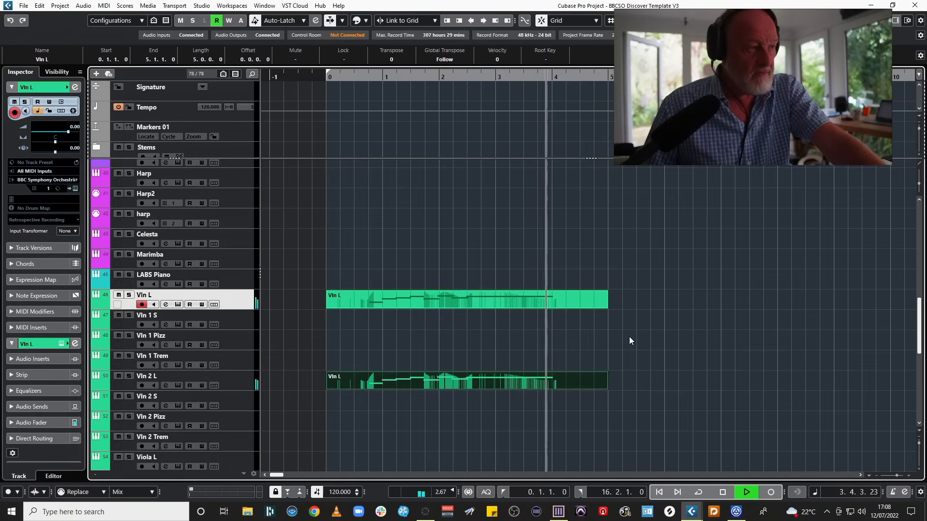
key(space)
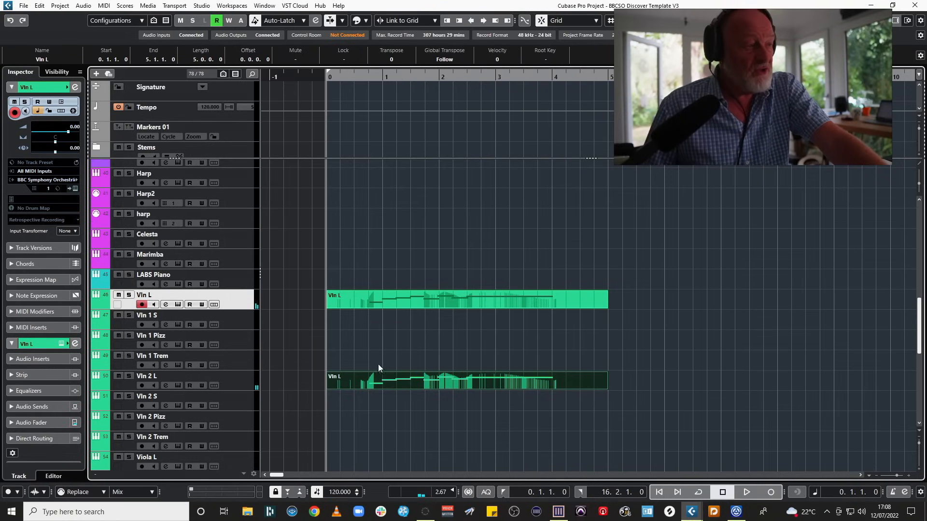
Step: Delete the copied part from the Vln 2 L track and the recorded part from the Vln L track
key(Delete)
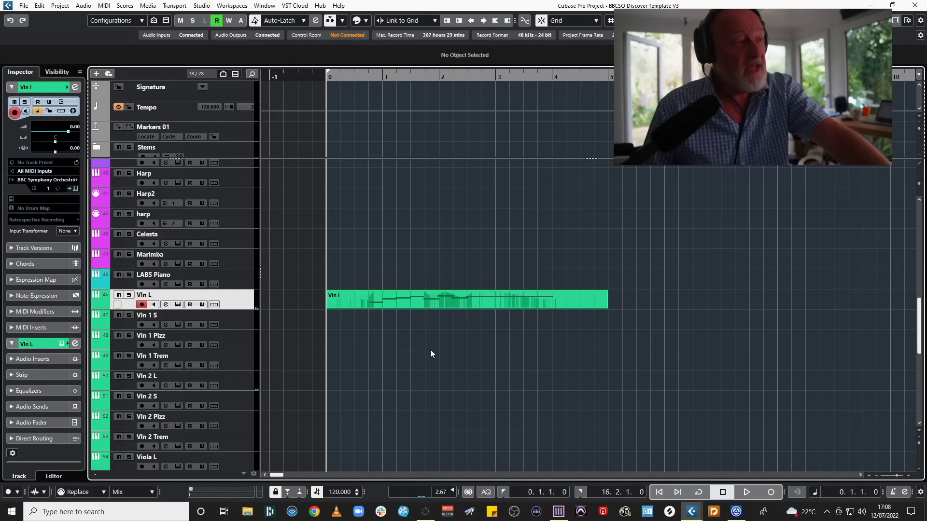
click(439, 309)
key(Delete)
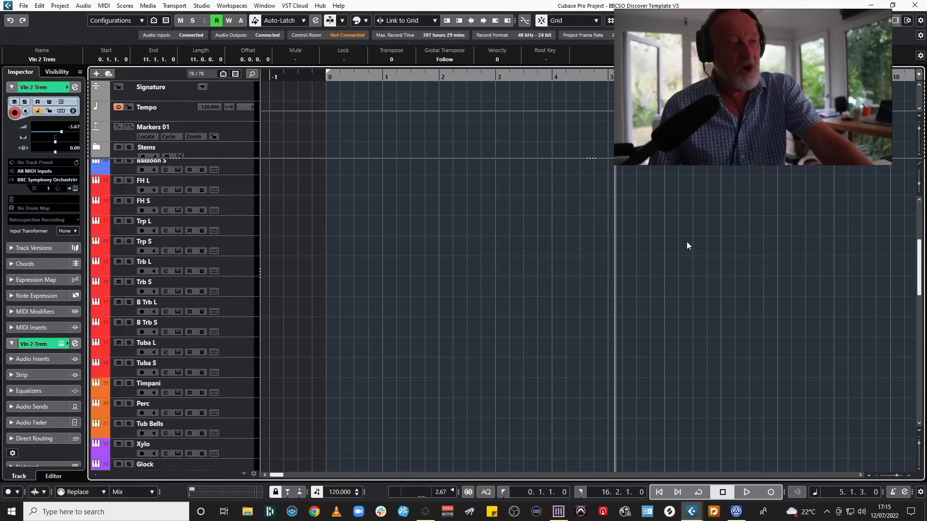
Step: Select the Clar L track for recording and play the existing flute part from bar 3
scroll(688, 246, down, 8)
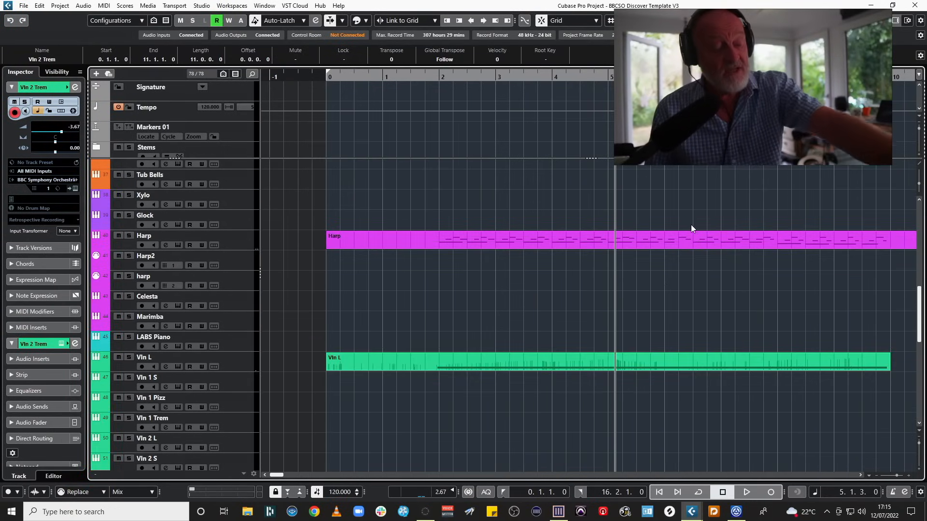
key(g)
scroll(695, 229, up, 6)
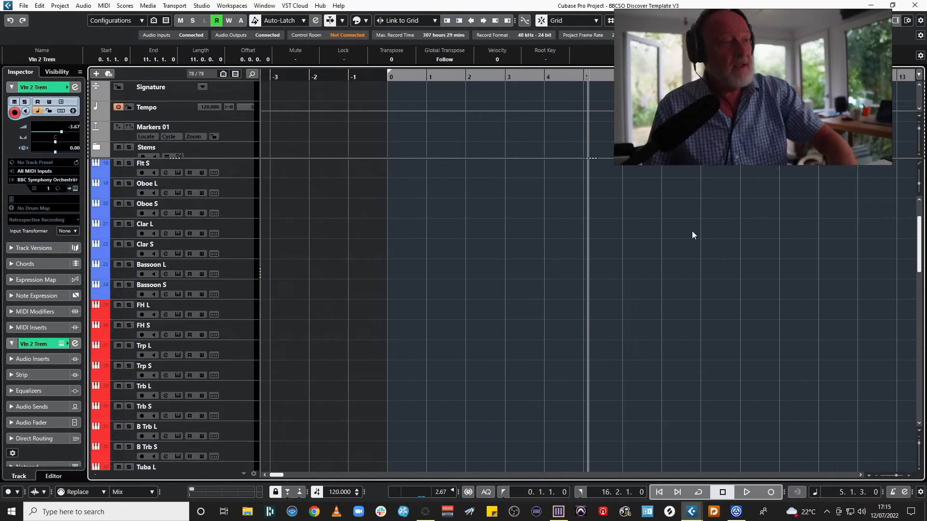
scroll(690, 235, up, 8)
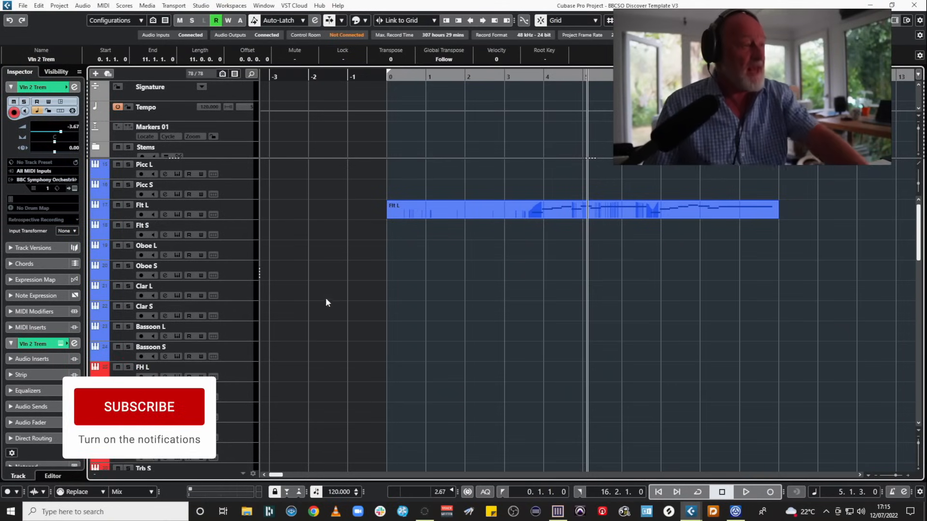
click(241, 286)
click(488, 75)
key(space)
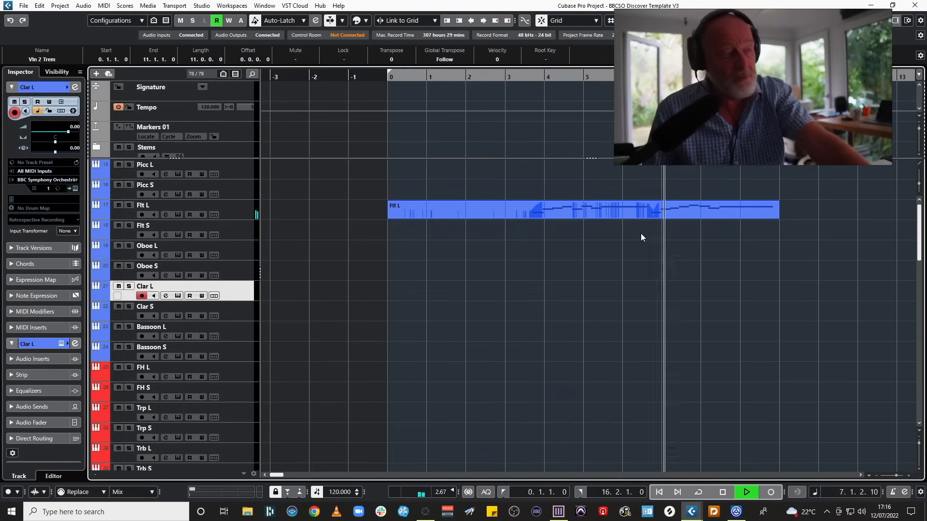
key(space)
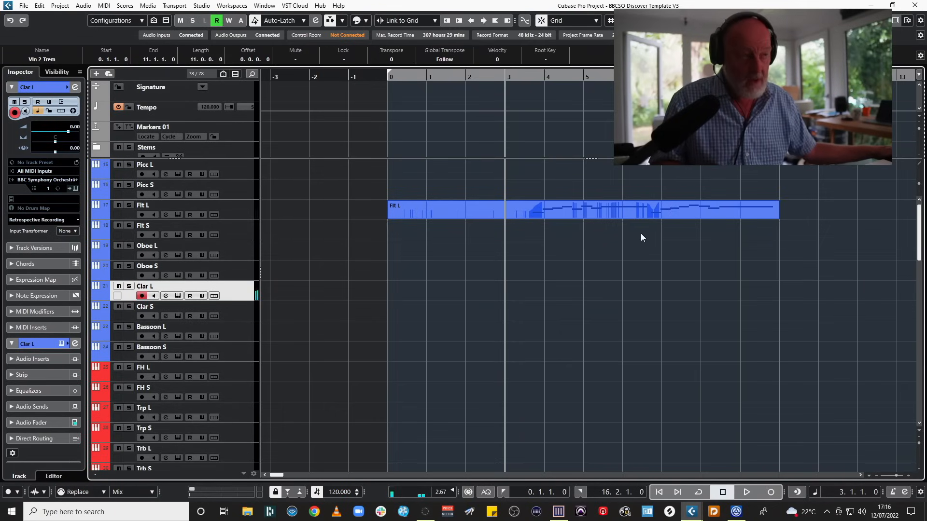
key(KP_Multiply)
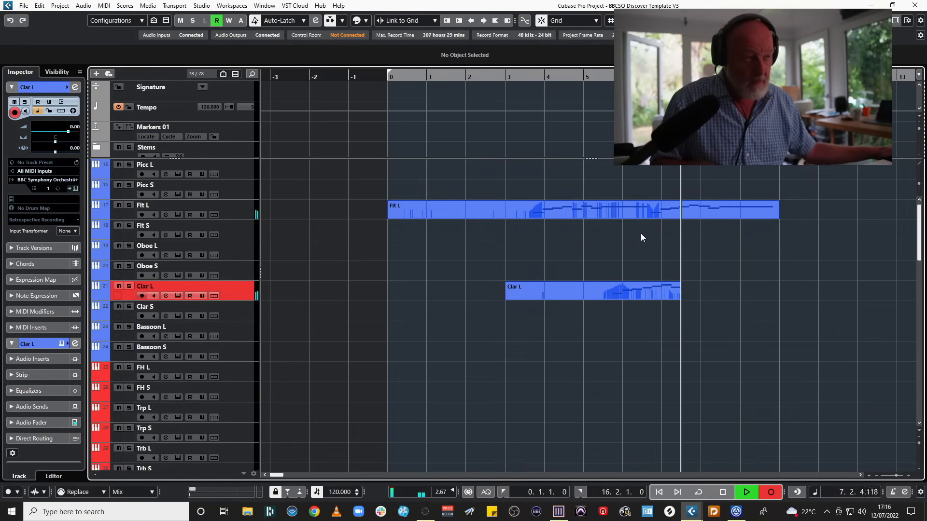
key(space)
key(Delete)
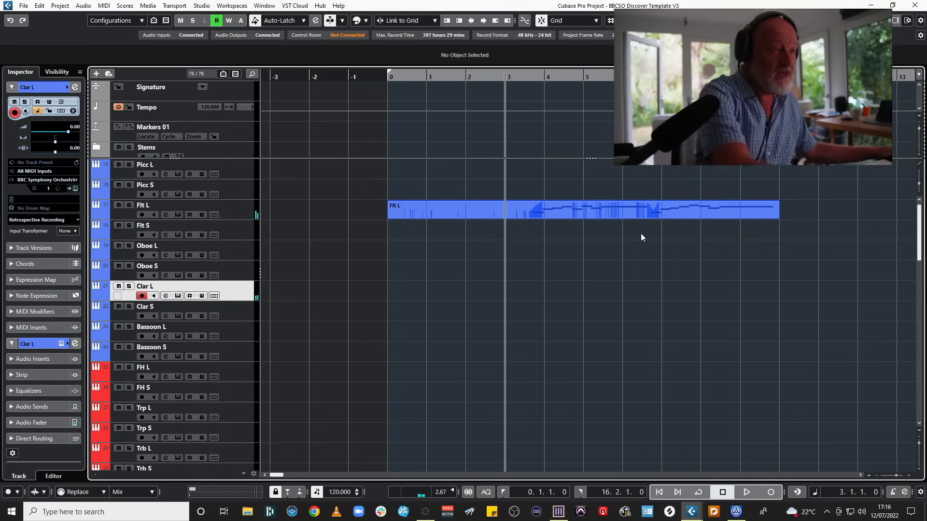
Step: Record a clarinet line on the Clar L track under the flute melody, from bar 3 to bar 10
key(KP_Multiply)
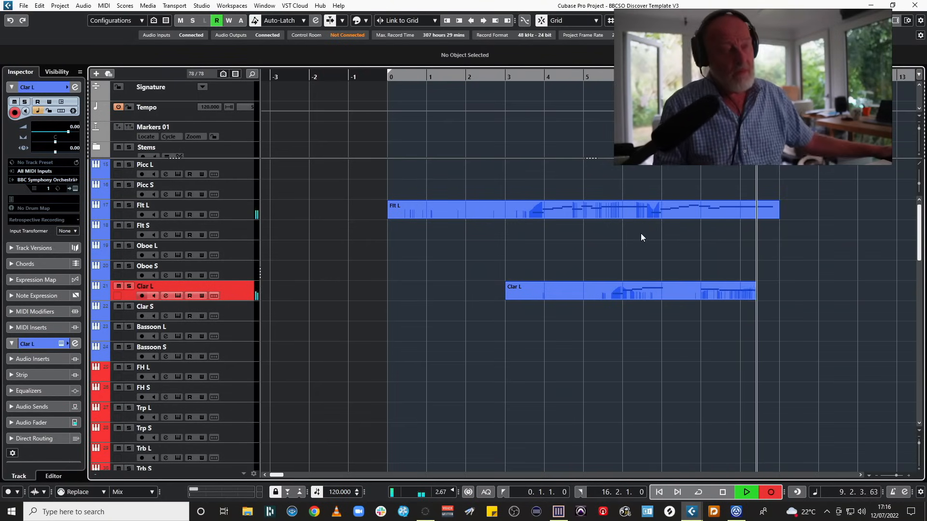
key(space)
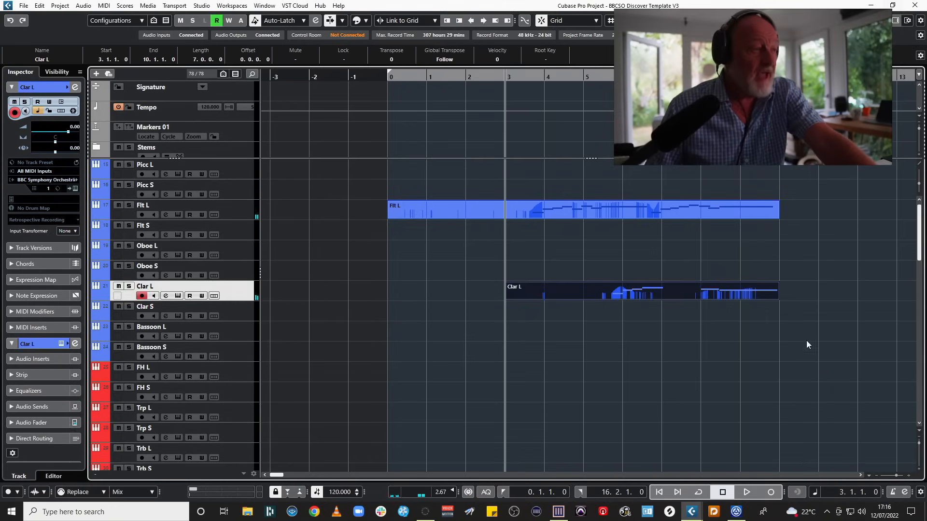
key(space)
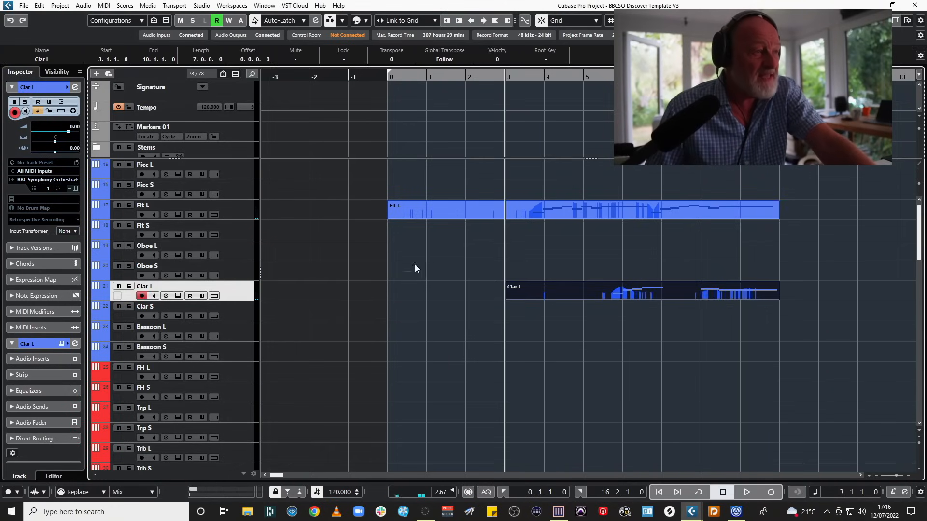
Step: Record an oboe part on the Oboe L track from bar 3
click(240, 247)
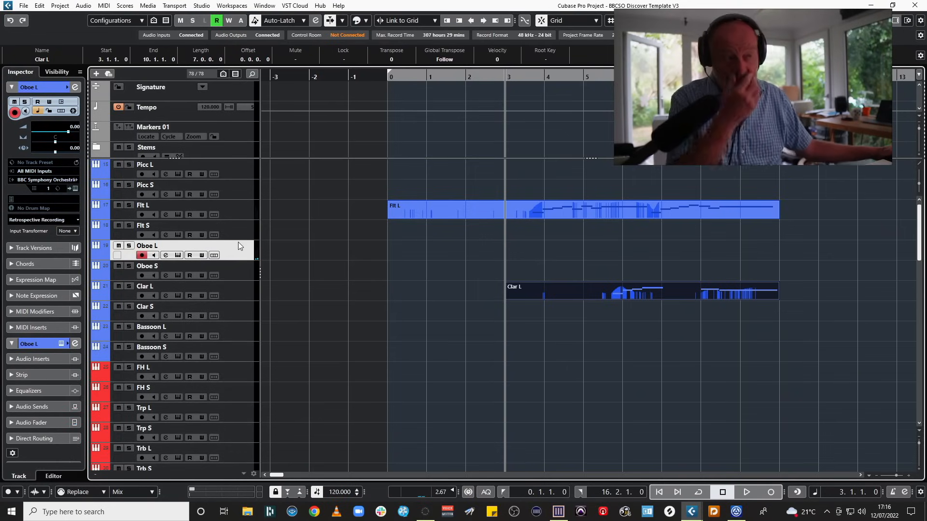
key(KP_Multiply)
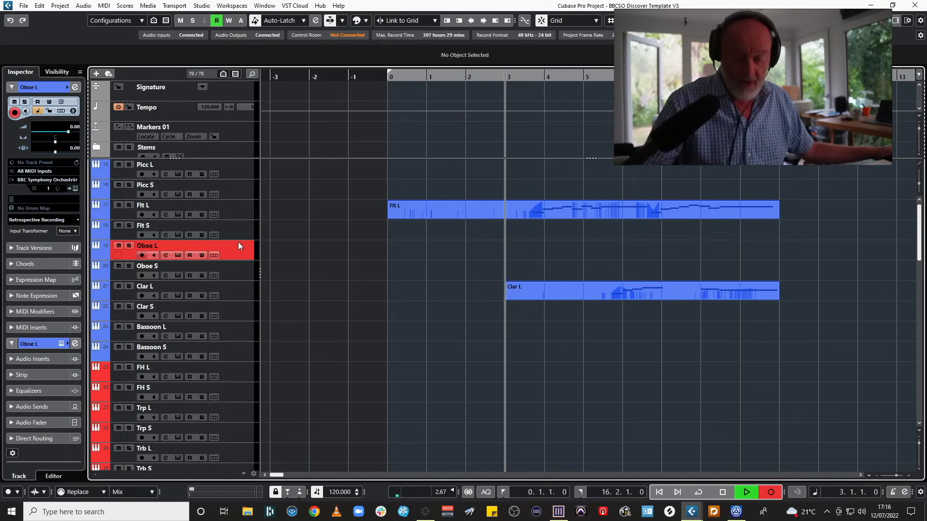
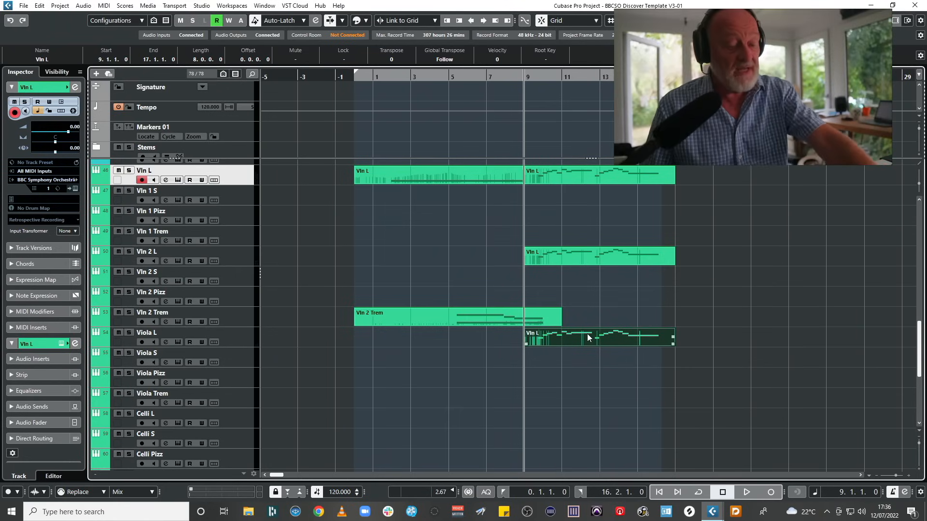
Step: Delete the violin part copied onto the Viola L track and duplicate the Vln L track
key(Delete)
click(583, 254)
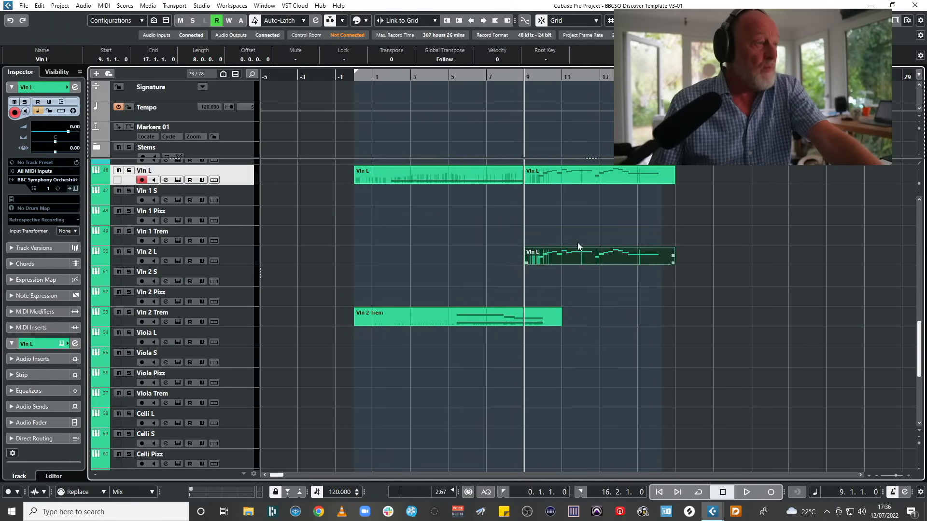
right_click(231, 176)
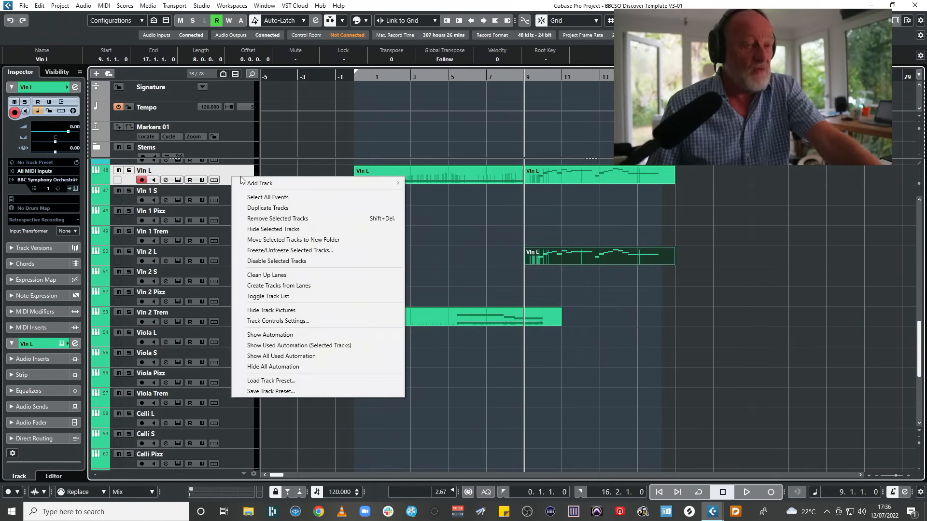
click(278, 210)
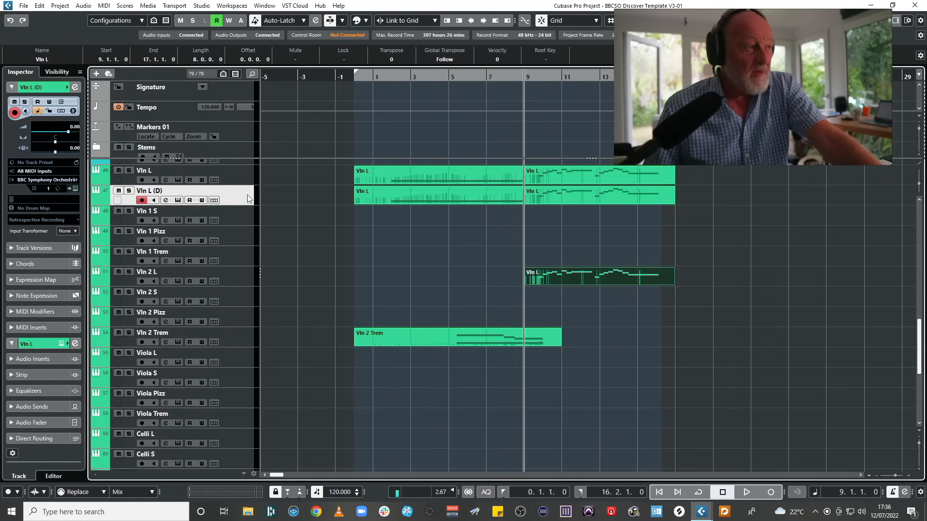
Step: Check the opening part on the duplicated Vln L track in the note editor and delete that part from the duplicate
click(358, 190)
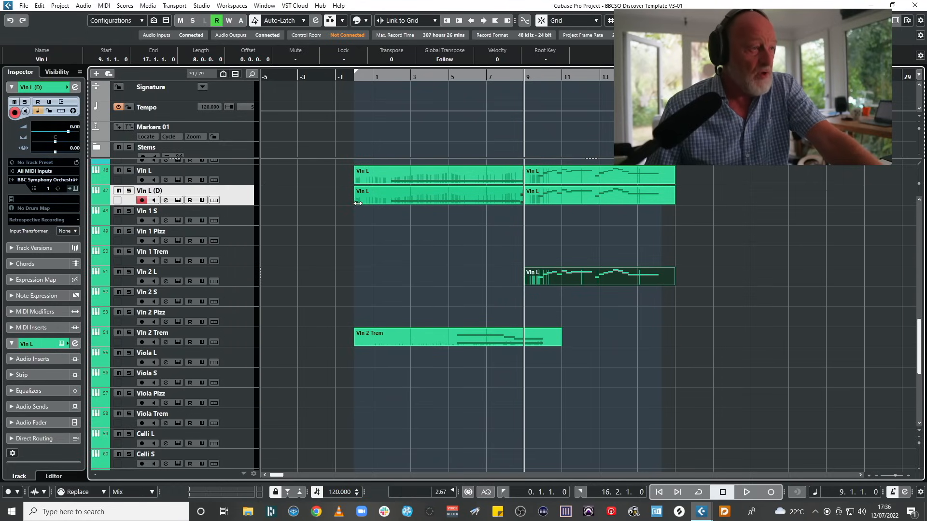
double_click(413, 195)
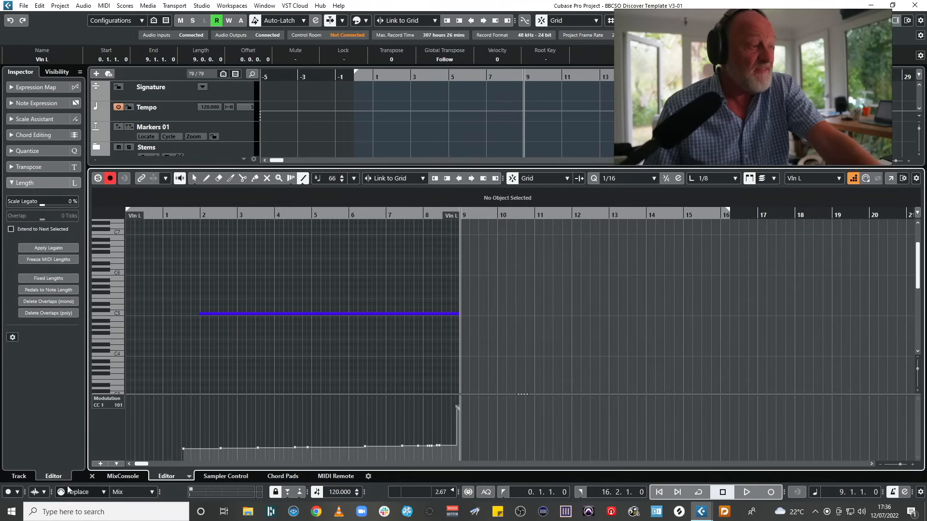
click(92, 476)
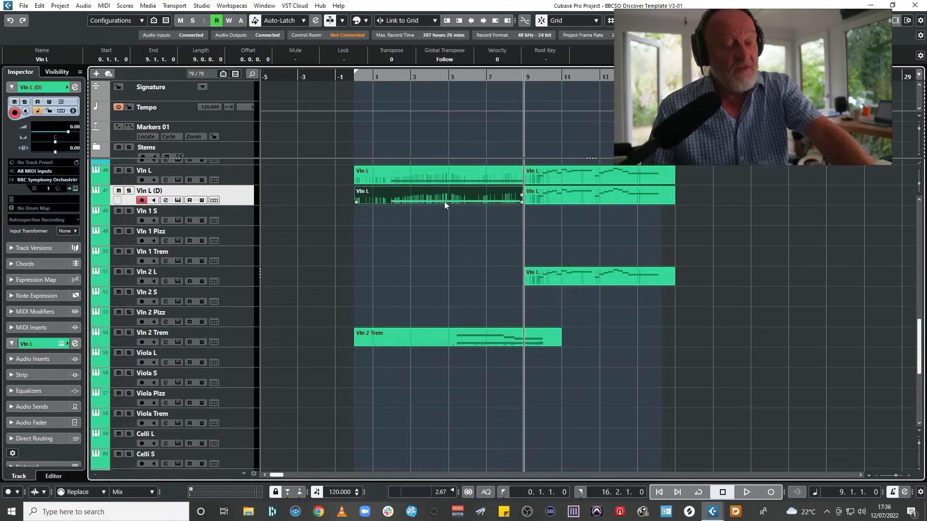
key(Delete)
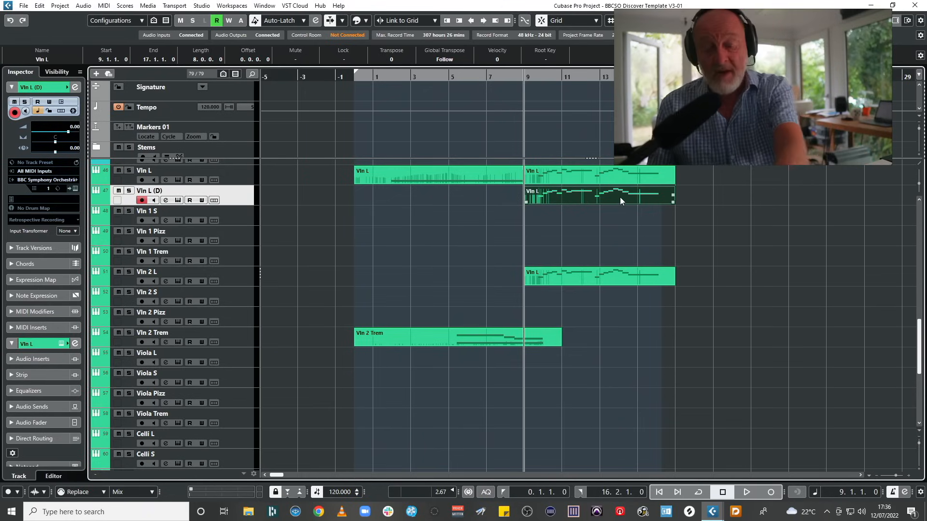
Step: Delete the copied part from the Vln 2 L track and play the doubled violins from bar 9
click(610, 269)
key(Delete)
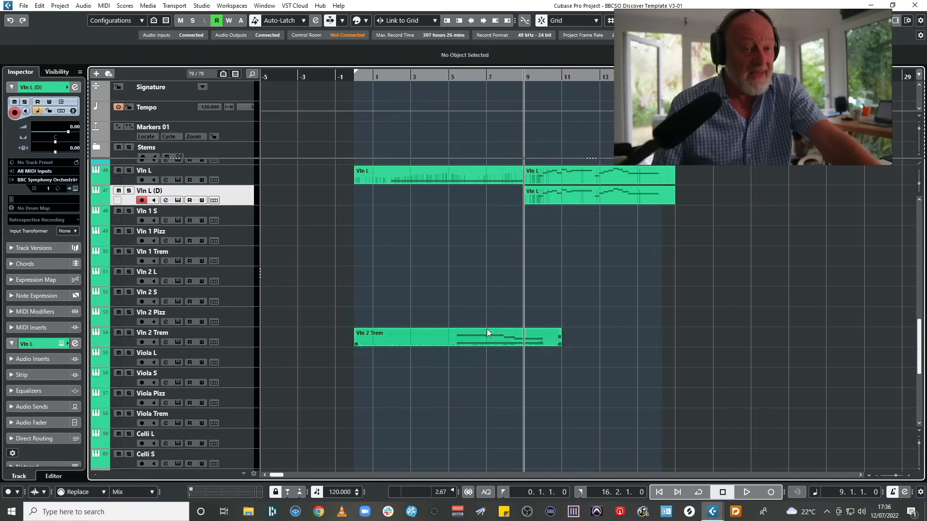
key(space)
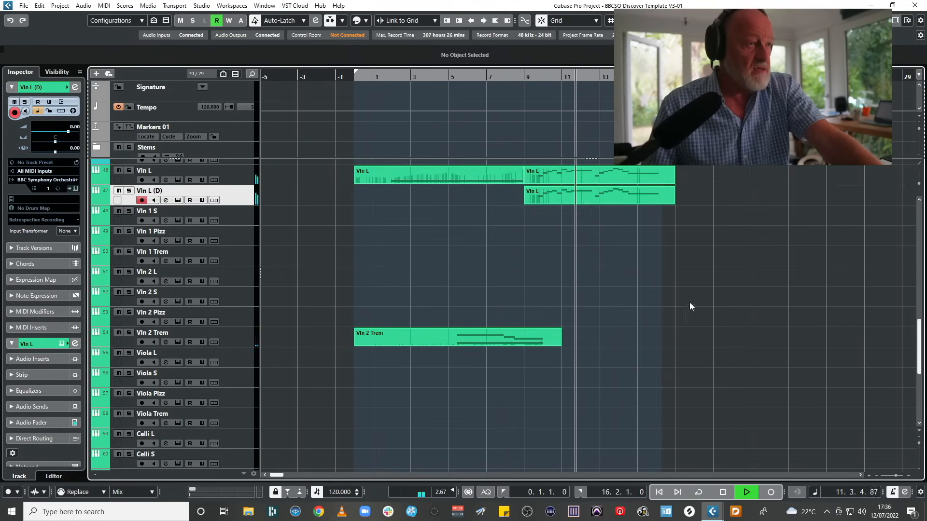
key(space)
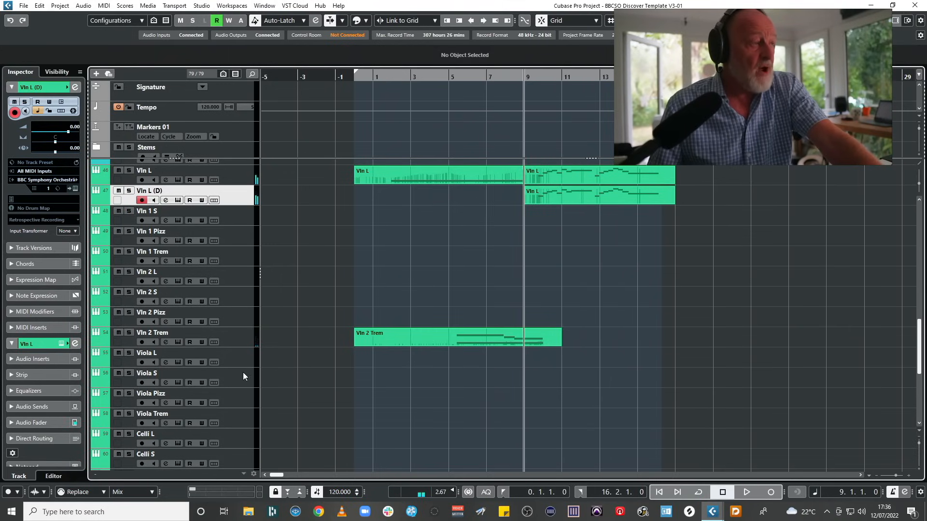
Step: Record a cello line on the Celli L track from bar 9 to bar 17
scroll(257, 376, down, 3)
click(248, 381)
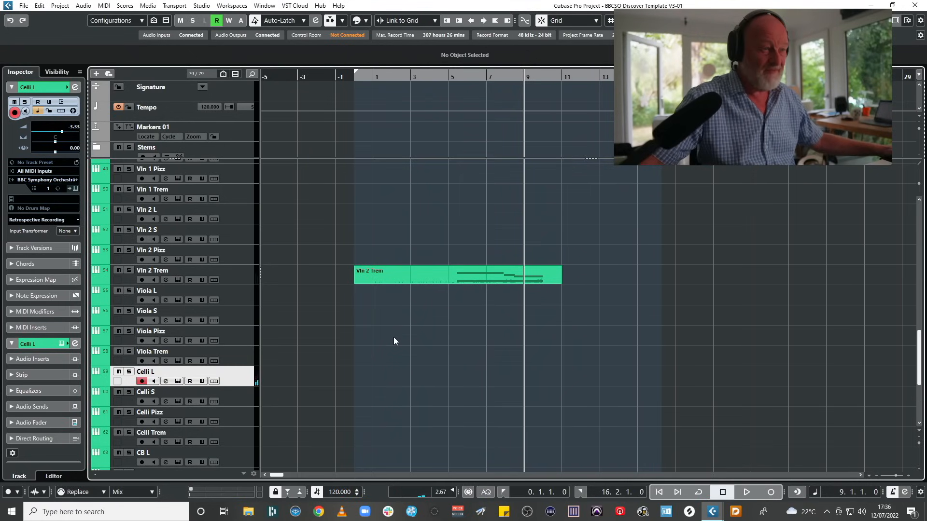
key(KP_Multiply)
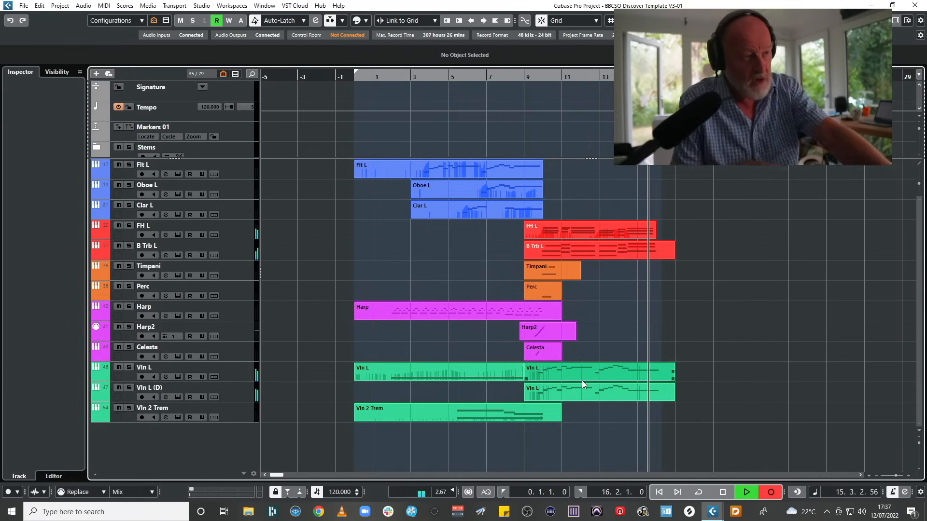
key(space)
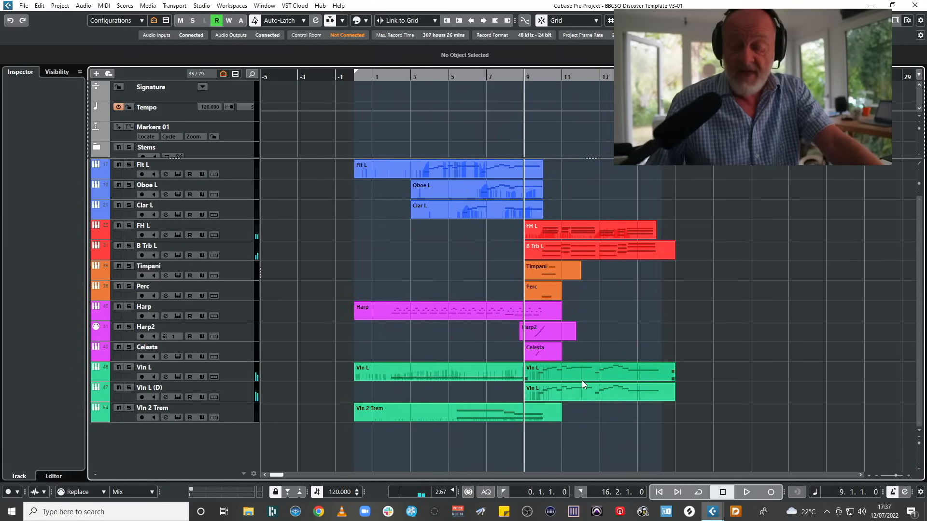
key(ctrl+z)
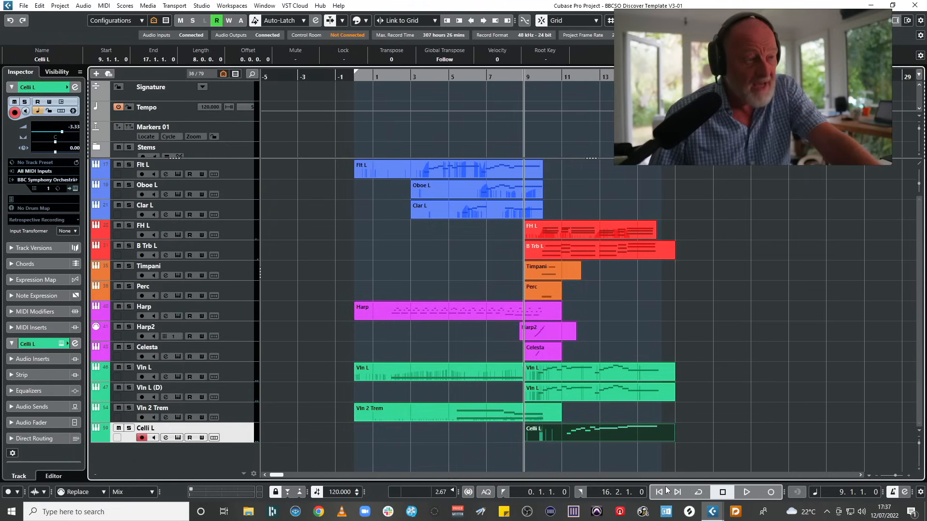
Step: Play a short stretch of the full arrangement from bar 9
scroll(652, 434, right, 5)
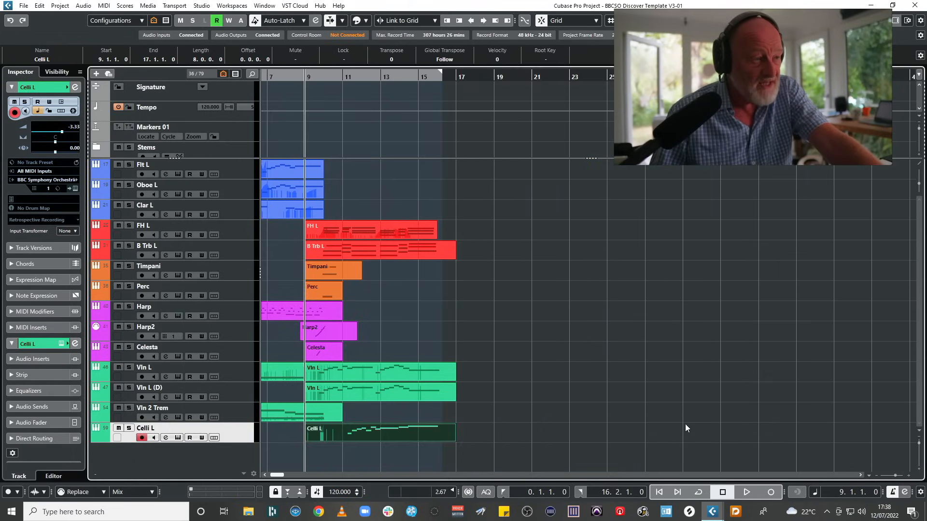
scroll(560, 380, left, 2)
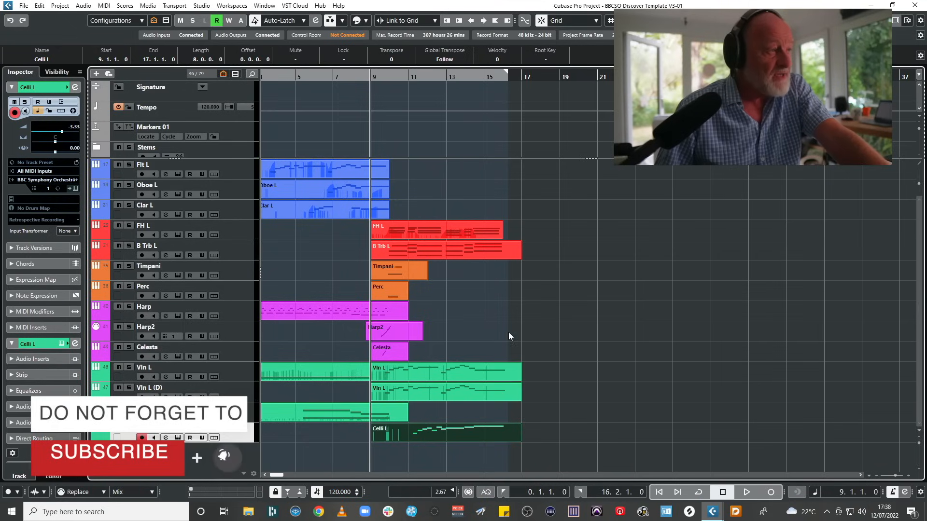
key(space)
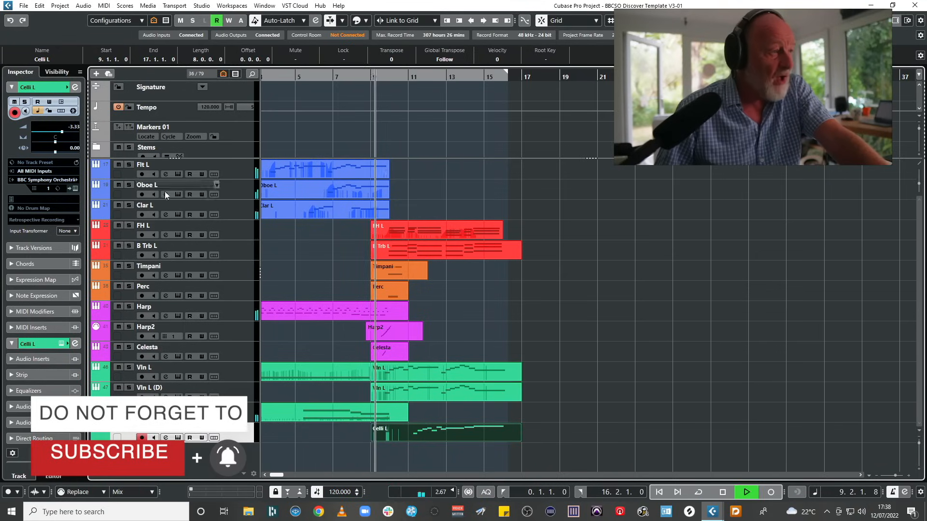
key(space)
Step: Find the hidden Bassoon L track among the project's tracks and select it
click(244, 206)
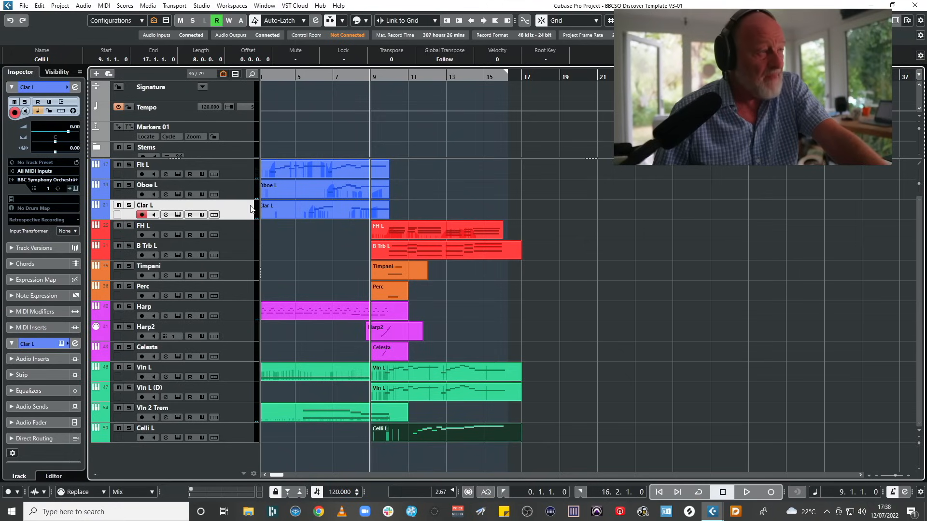
click(251, 75)
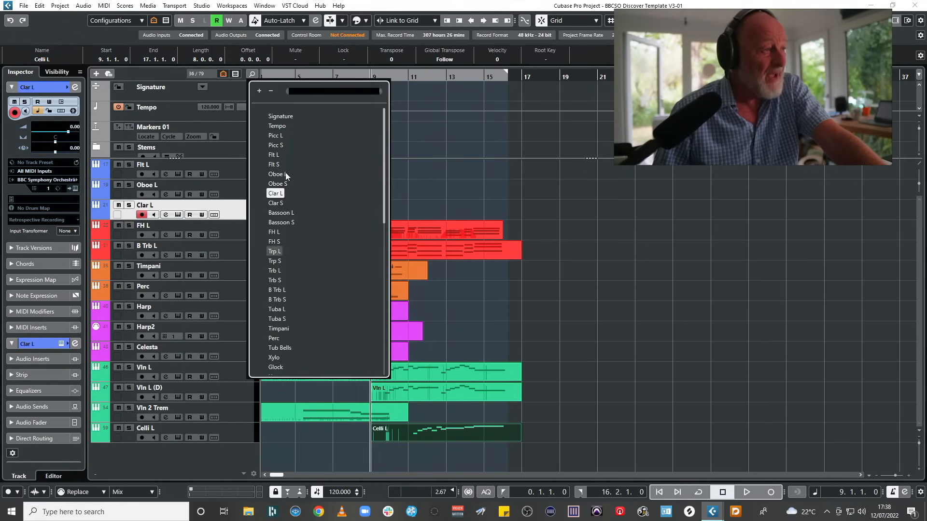
click(281, 212)
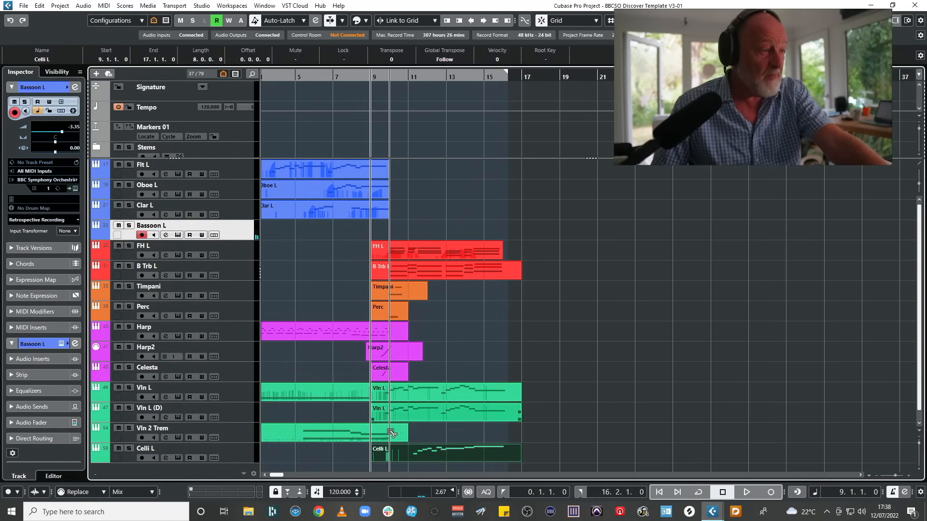
Step: Copy the Celli L part onto the Bassoon L track and play the two tracks soloed from bar 9
drag(395, 453, 394, 228)
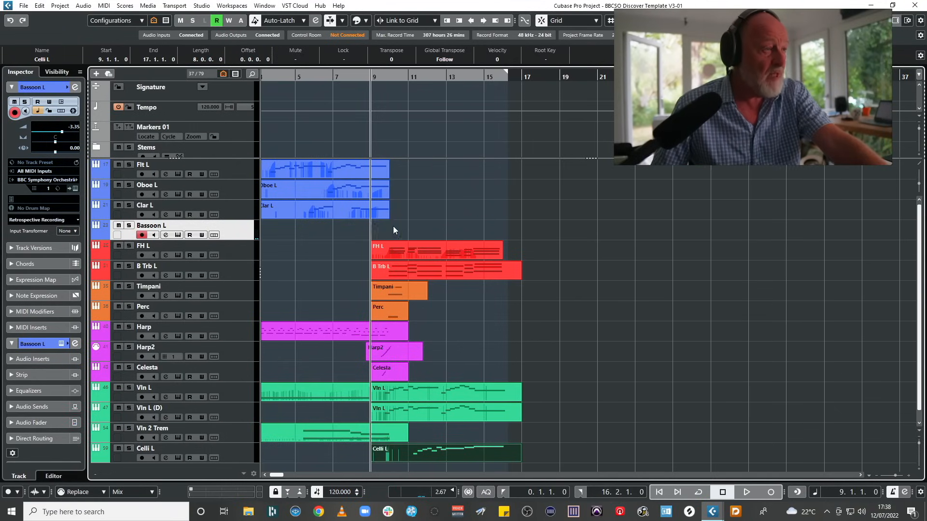
click(129, 226)
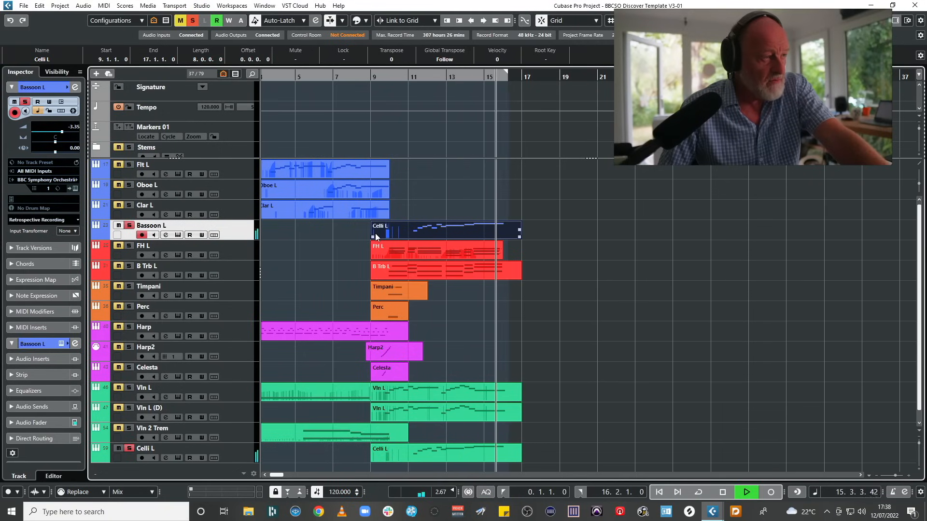
Step: Trim the start of the copied cello part to bar 11 and keep it on the Bassoon L track
key(space)
drag(375, 234, 419, 215)
key(space)
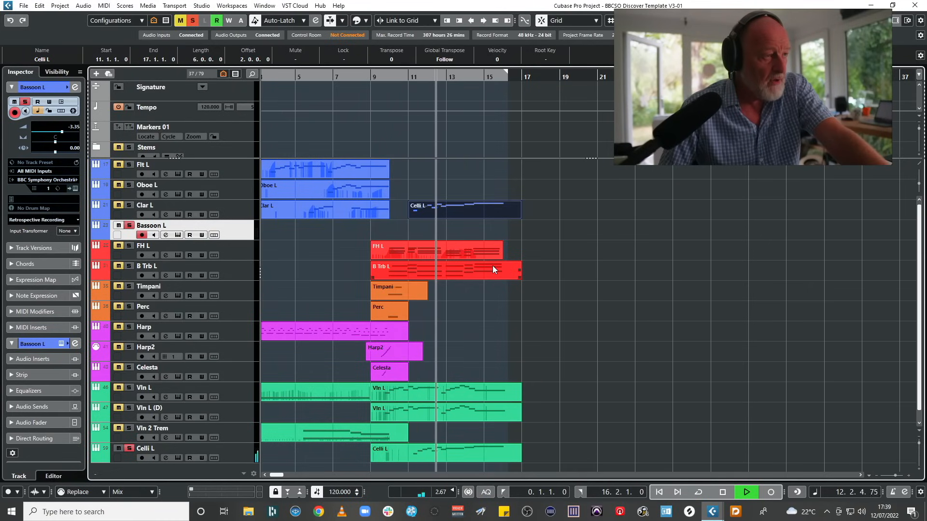
key(space)
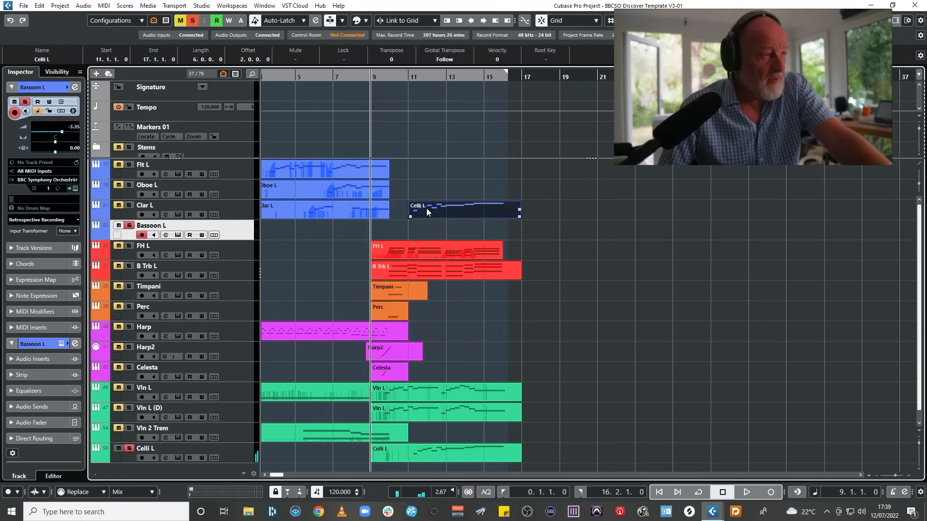
key(ctrl+Down)
Step: Clear all solos and play the full arrangement from bar 9
key(space)
click(191, 21)
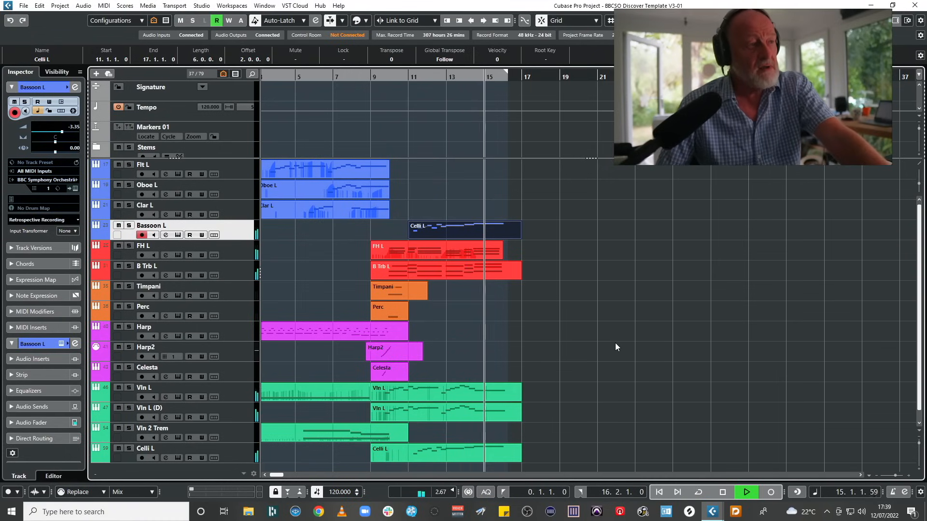
key(space)
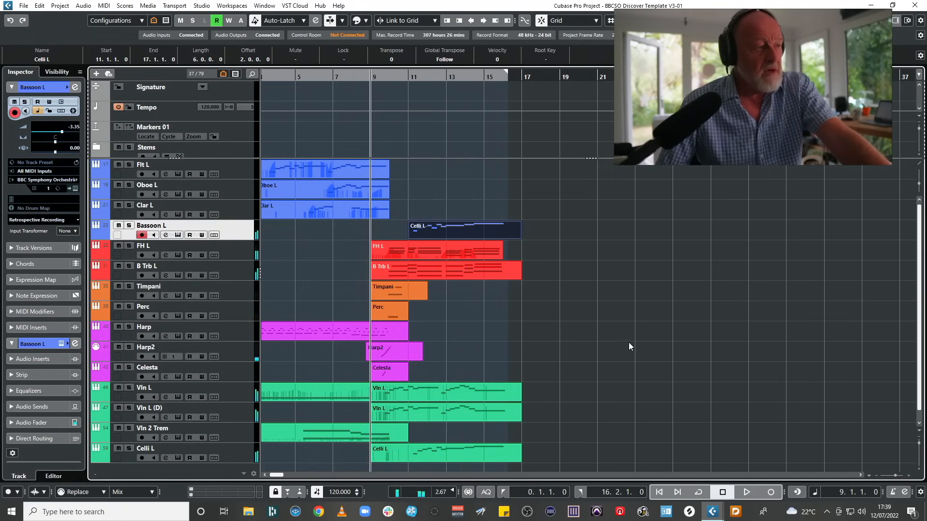
Step: Mute the FH L and B Trb L parts that start at bar 9
scroll(630, 343, down, 1)
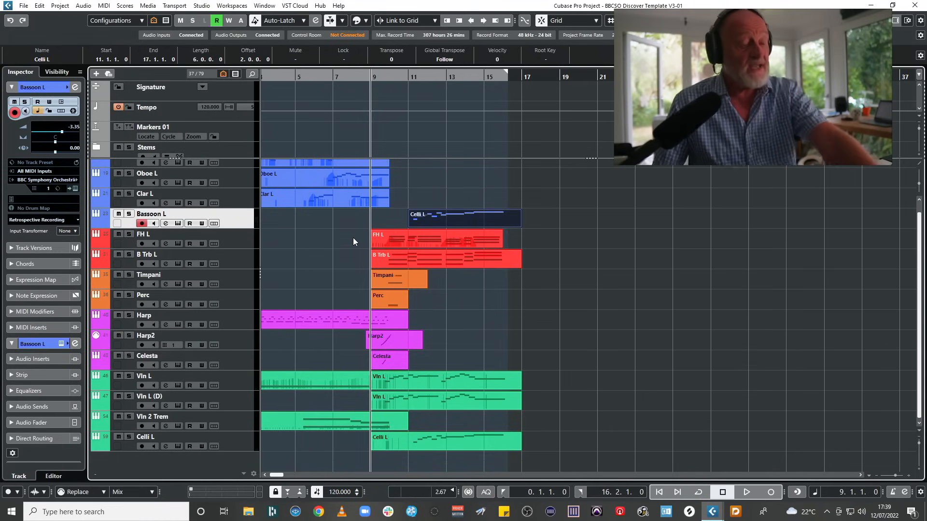
key(7)
click(420, 238)
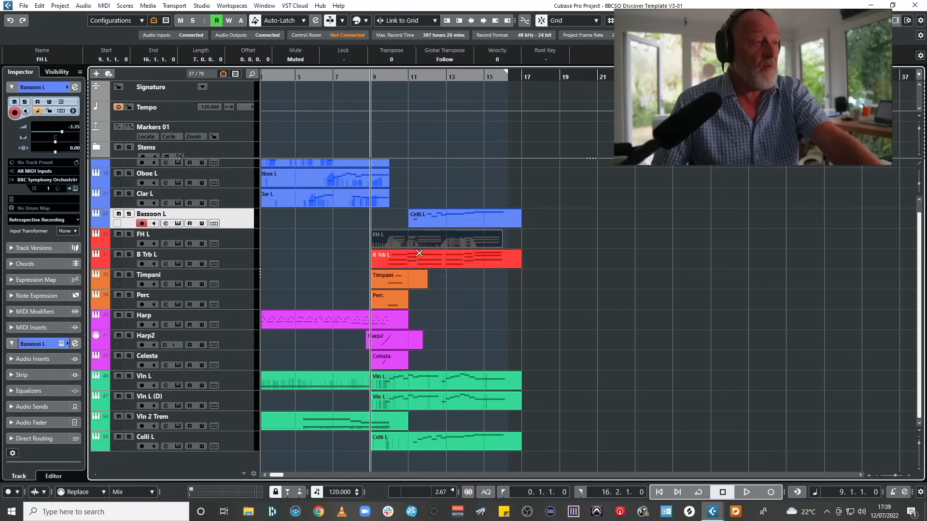
click(415, 259)
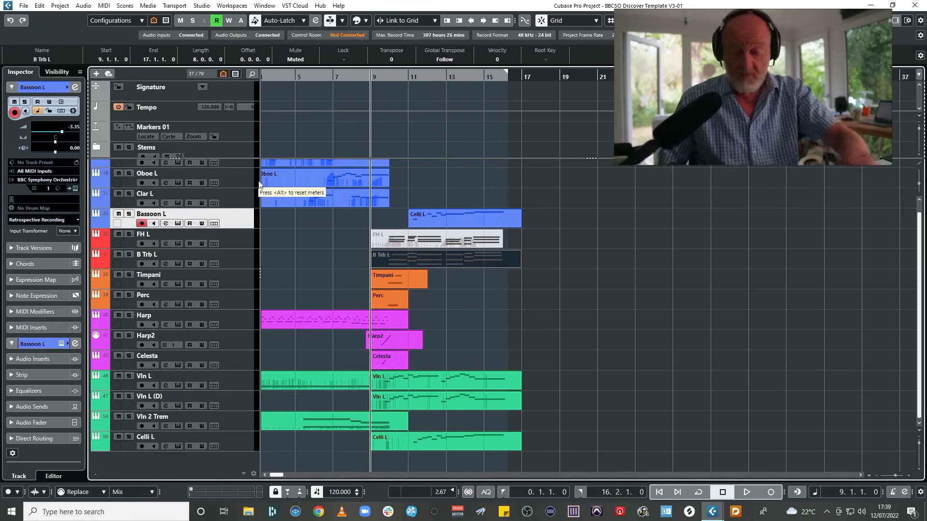
Step: Show all of the project's tracks again and bring the brass tracks into view
key(ctrl+shift+a)
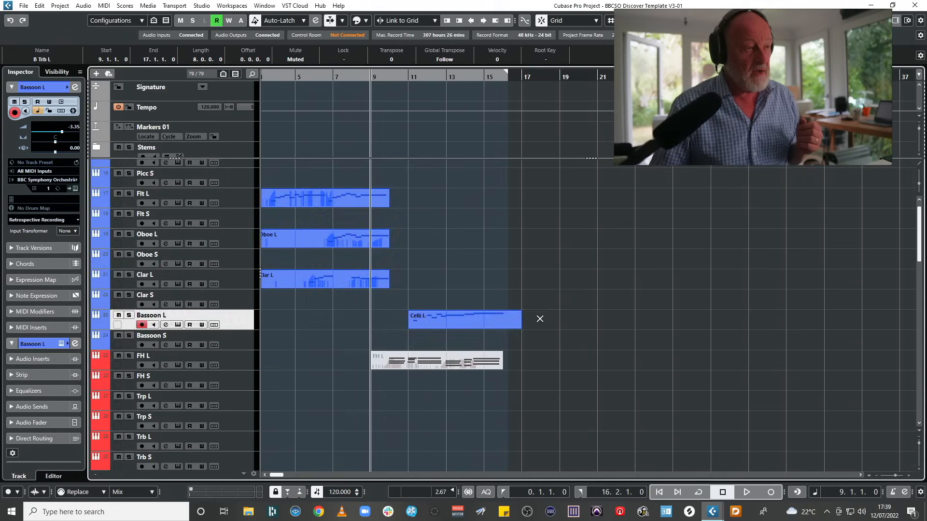
scroll(550, 348, down, 5)
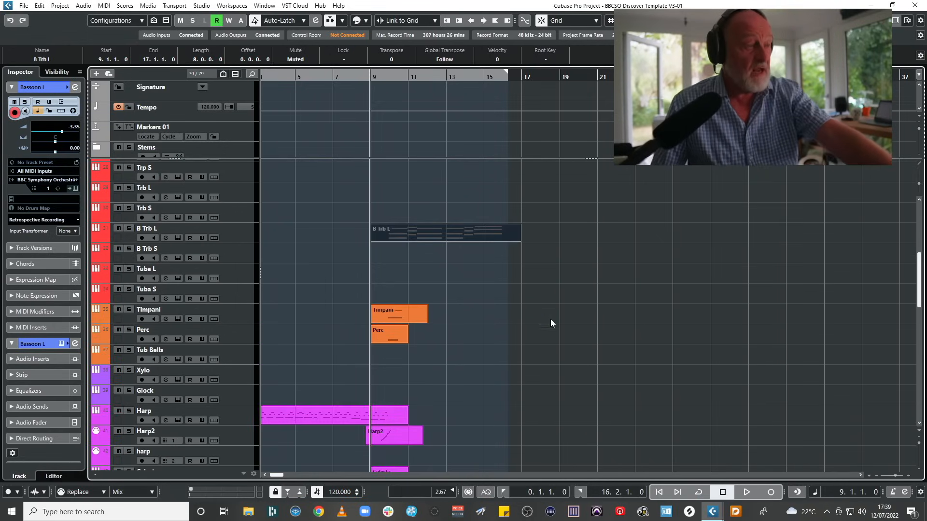
scroll(513, 312, down, 1)
scroll(269, 190, up, 3)
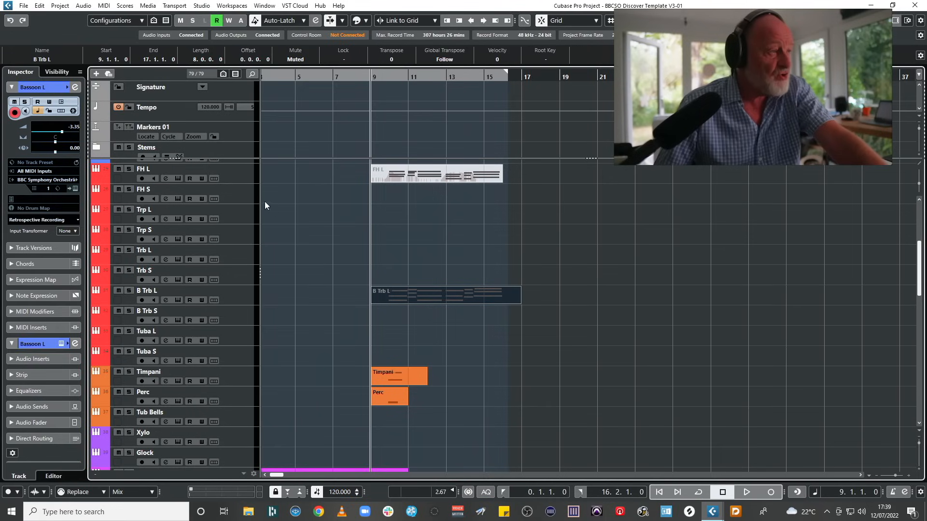
Step: Try recording a short-note horn part on the FH S track from bar 9
click(242, 188)
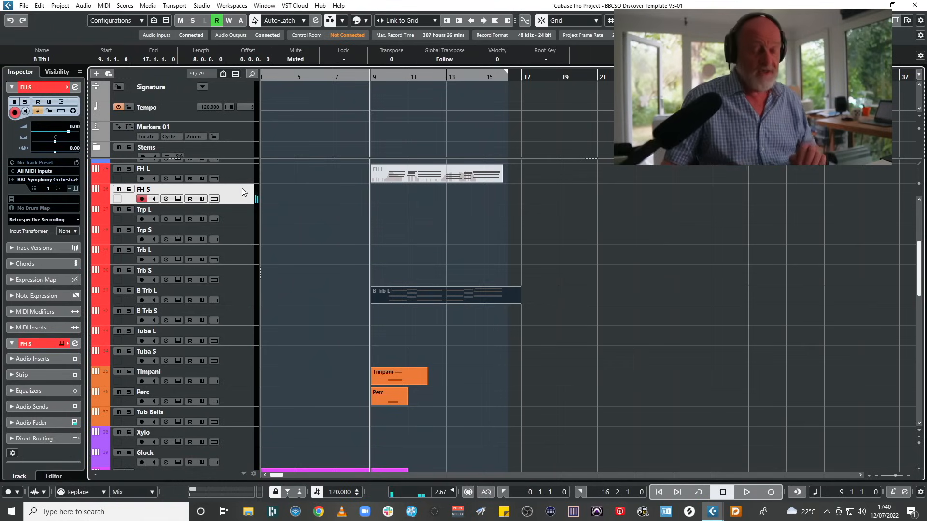
key(KP_Multiply)
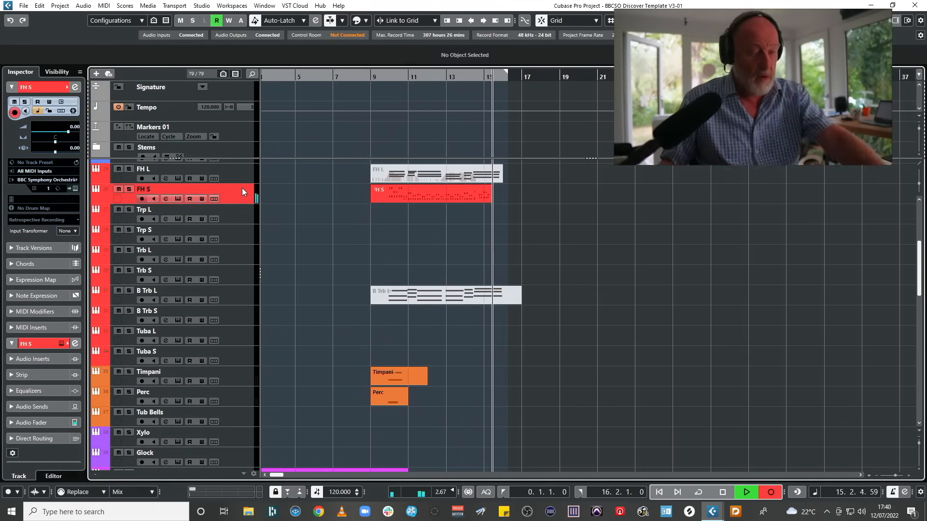
key(space)
key(Delete)
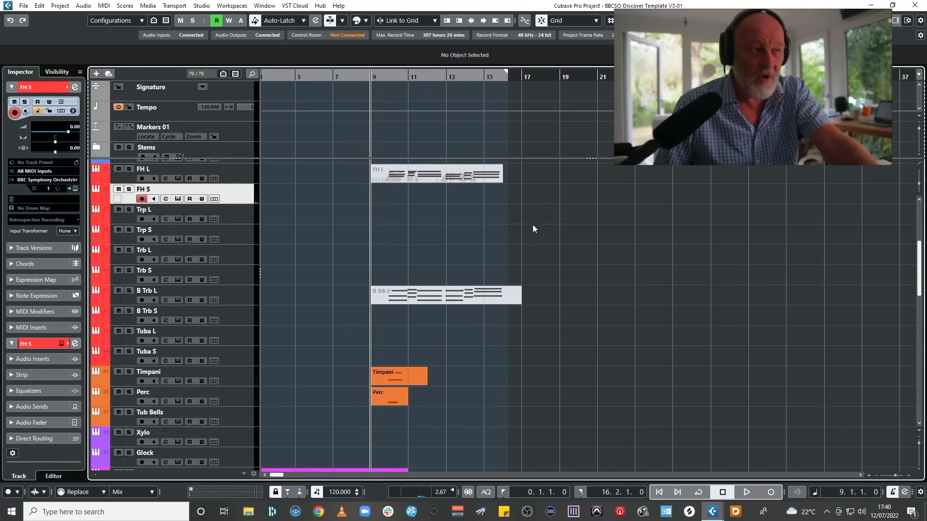
Step: Find and select the LABS Piano track and set its volume to -6.22
scroll(497, 232, down, 6)
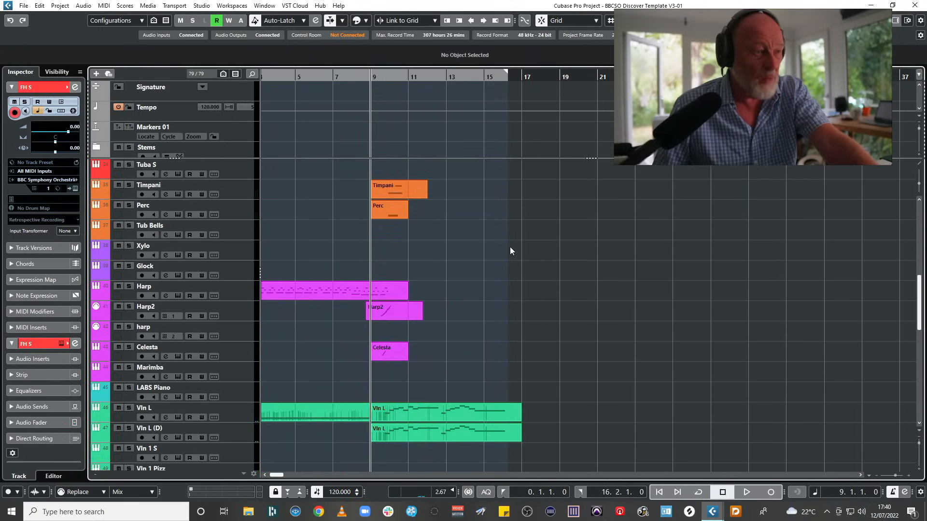
scroll(506, 309, down, 4)
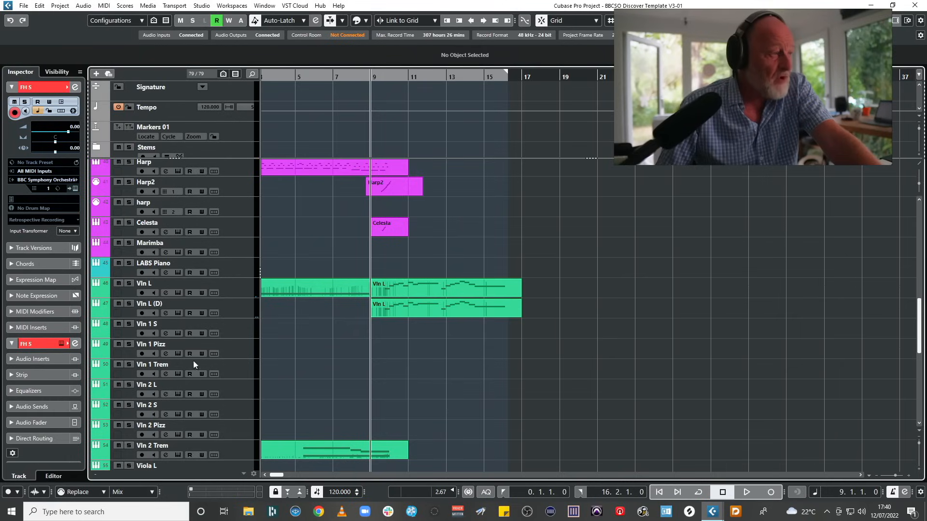
scroll(280, 357, up, 2)
scroll(283, 370, up, 8)
scroll(283, 375, down, 6)
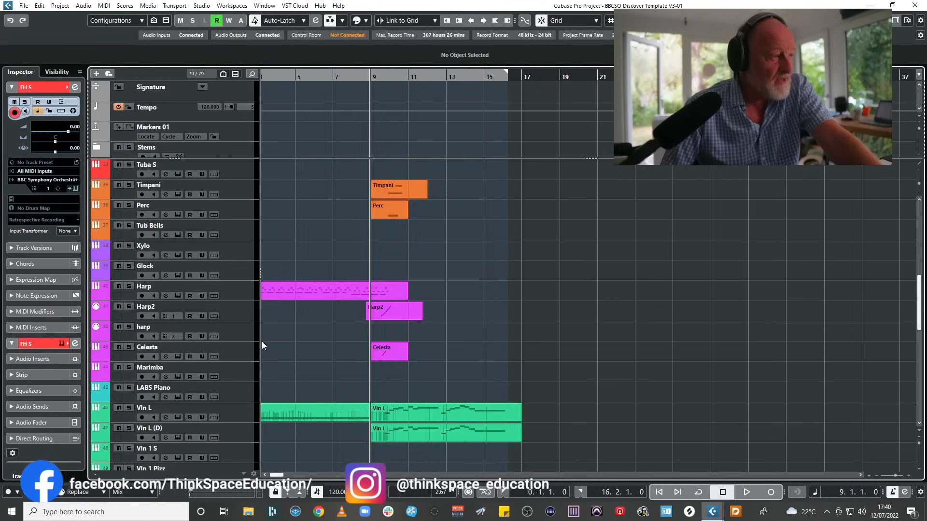
click(241, 391)
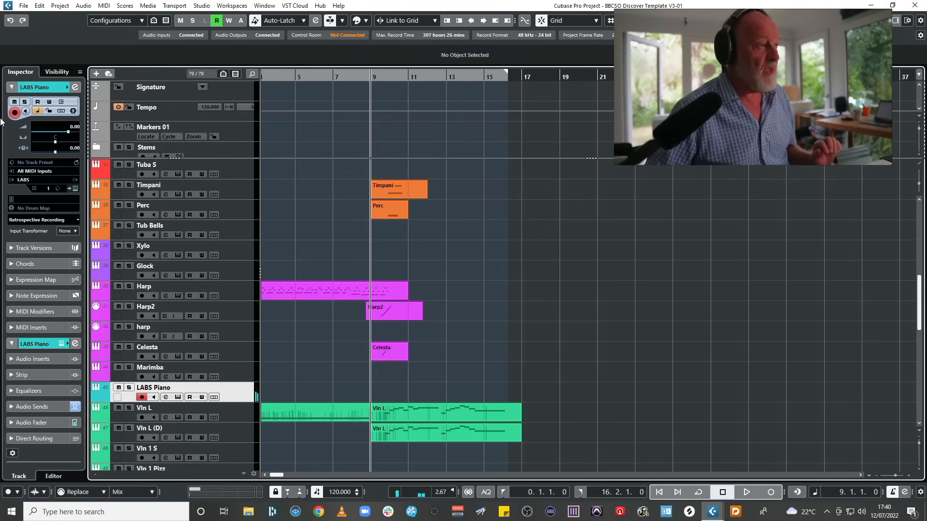
drag(65, 135, 58, 139)
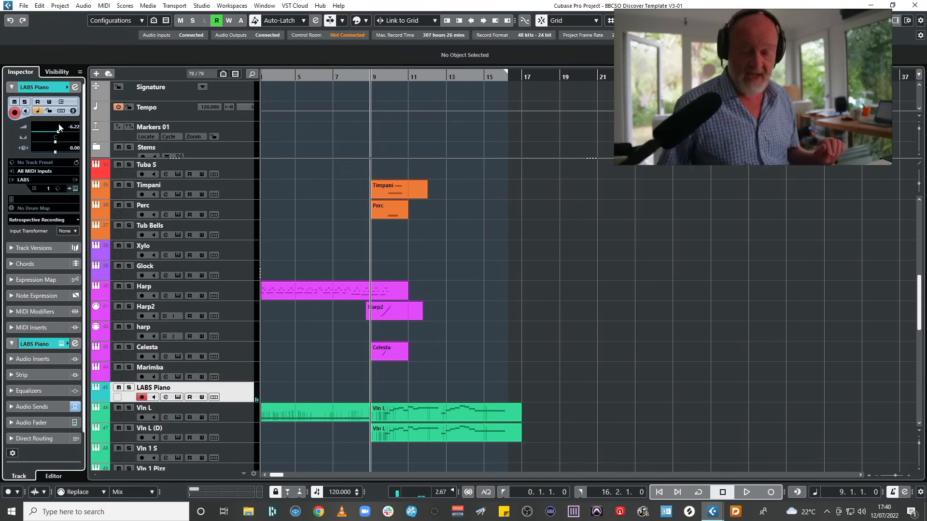
Step: Record a piano part on the LABS Piano track from bar 9 to bar 17 and play it back with the arrangement
key(KP_Multiply)
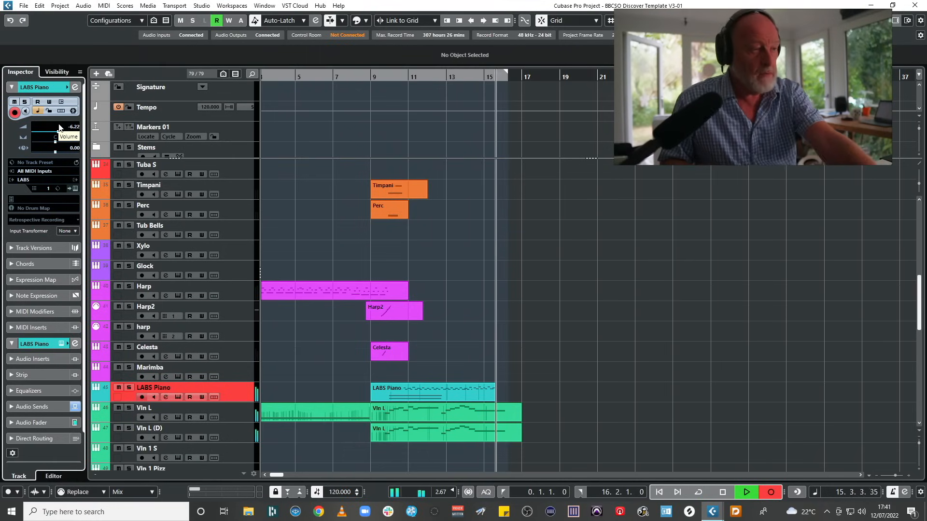
key(space)
key(space)
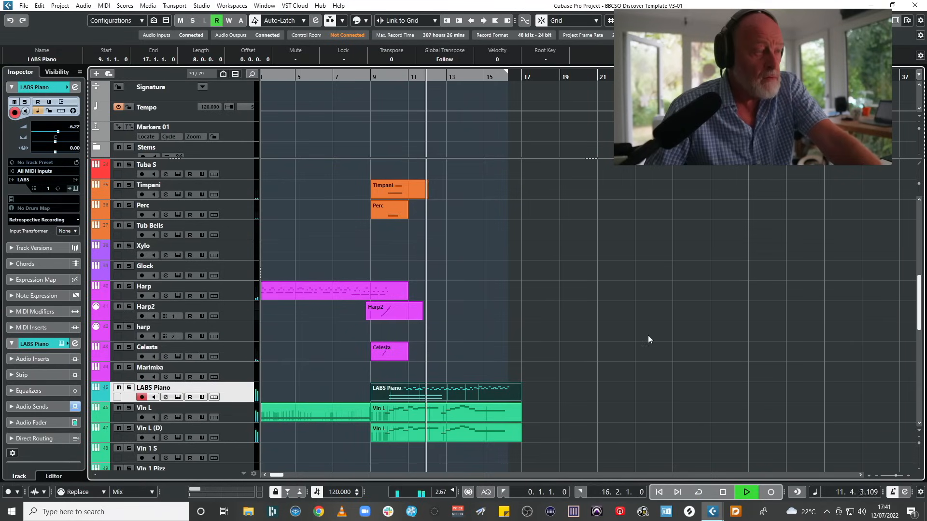
scroll(611, 350, down, 3)
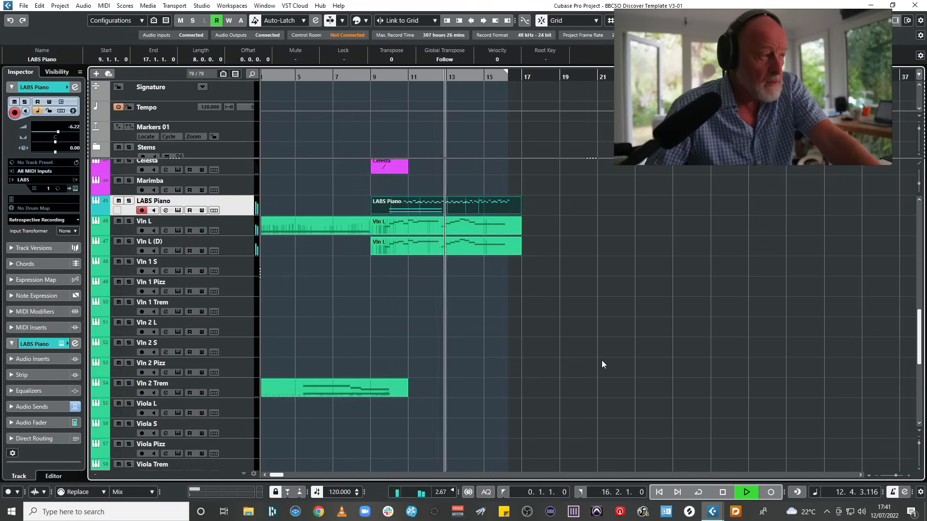
key(space)
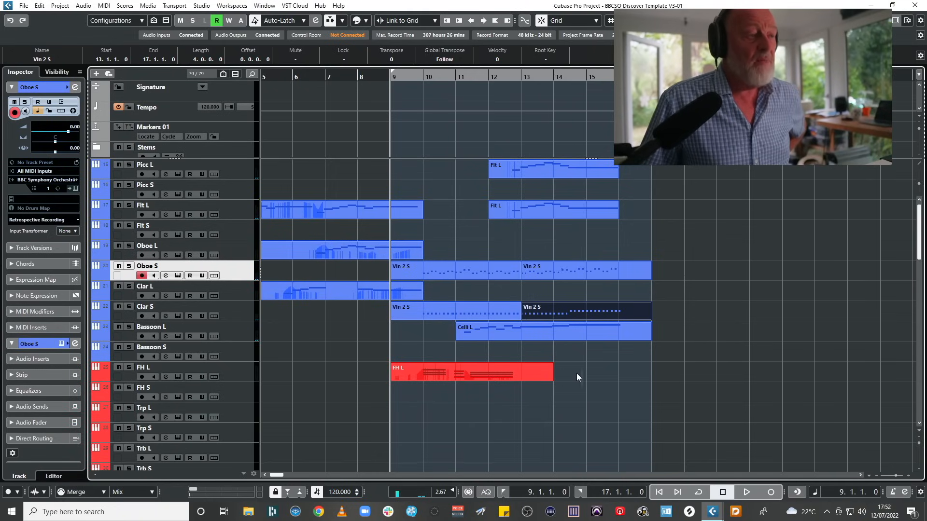
Step: Look through the harp, piano and string parts from bar 9 and select the LABS Piano track
scroll(577, 375, down, 10)
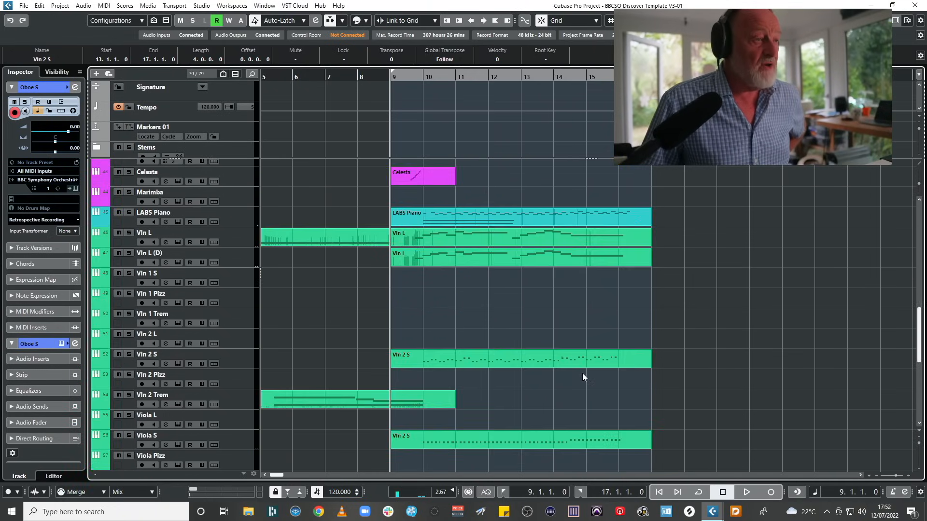
scroll(372, 348, up, 8)
scroll(357, 351, down, 4)
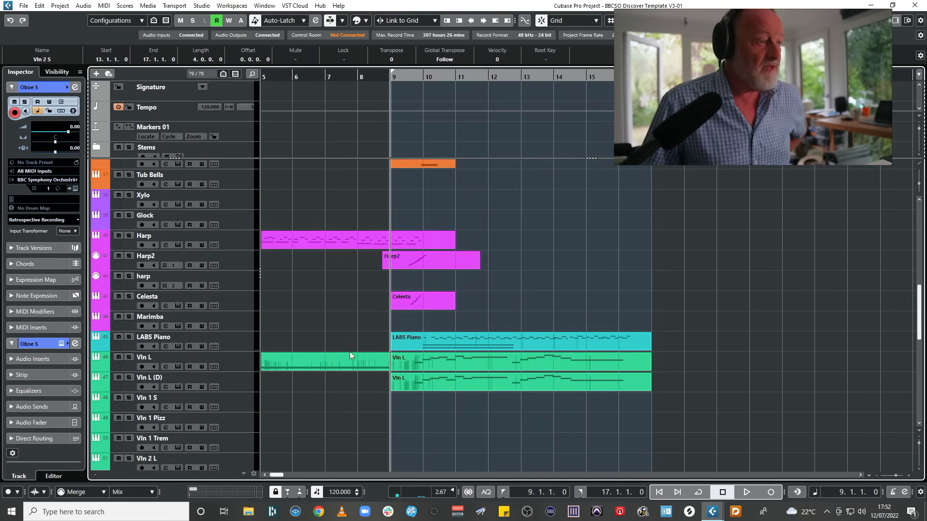
click(243, 342)
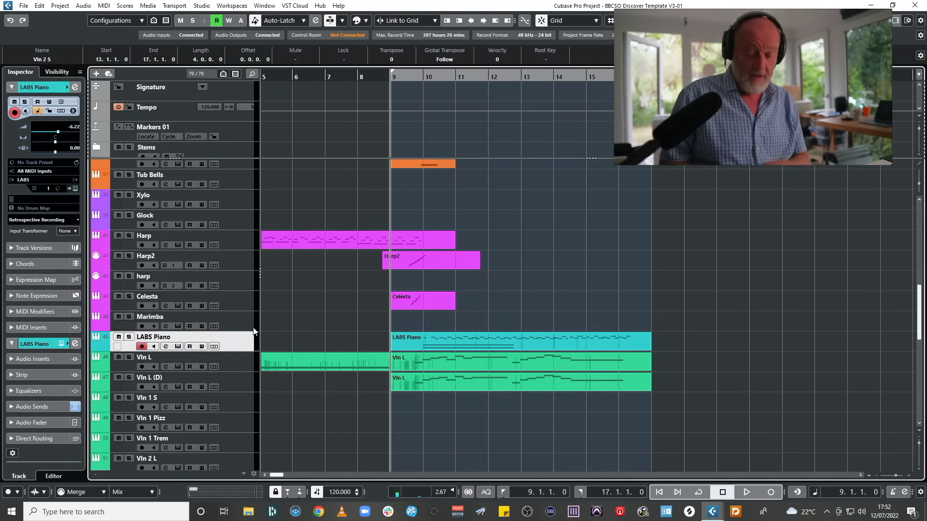
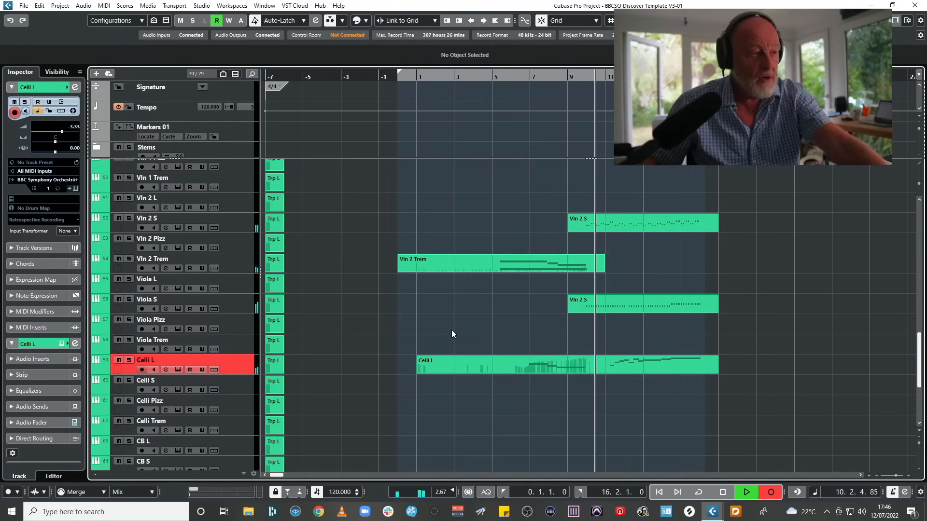
Step: Finish the Celli L recording and record a double bass line on the CB L track from bar 5 to bar 17
key(space)
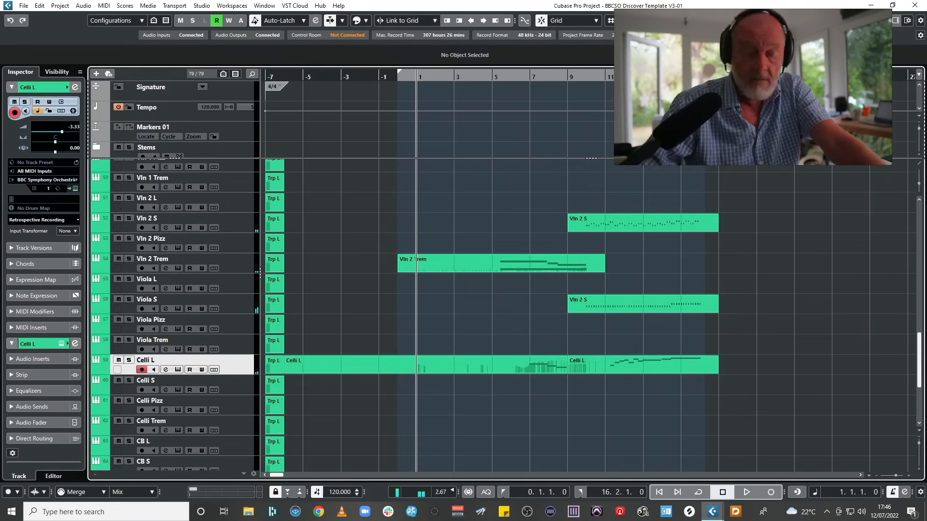
click(232, 440)
click(492, 75)
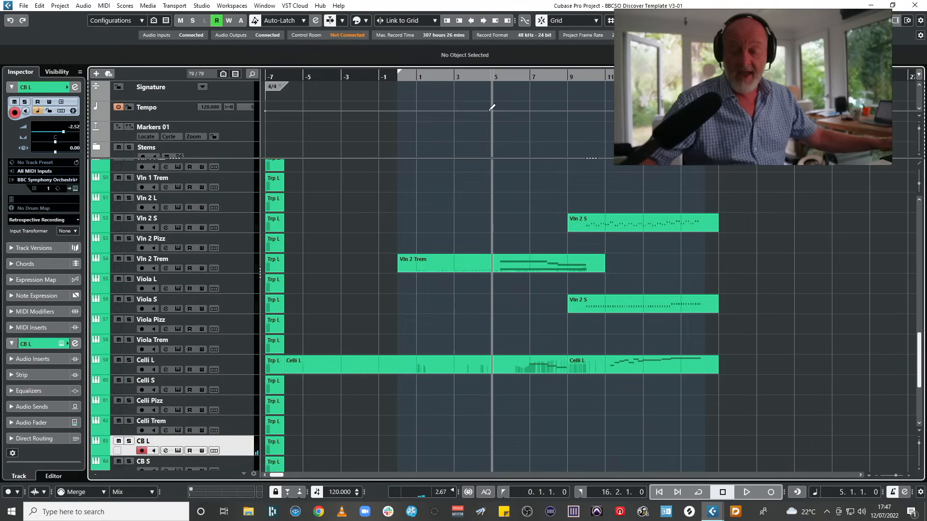
key(KP_Multiply)
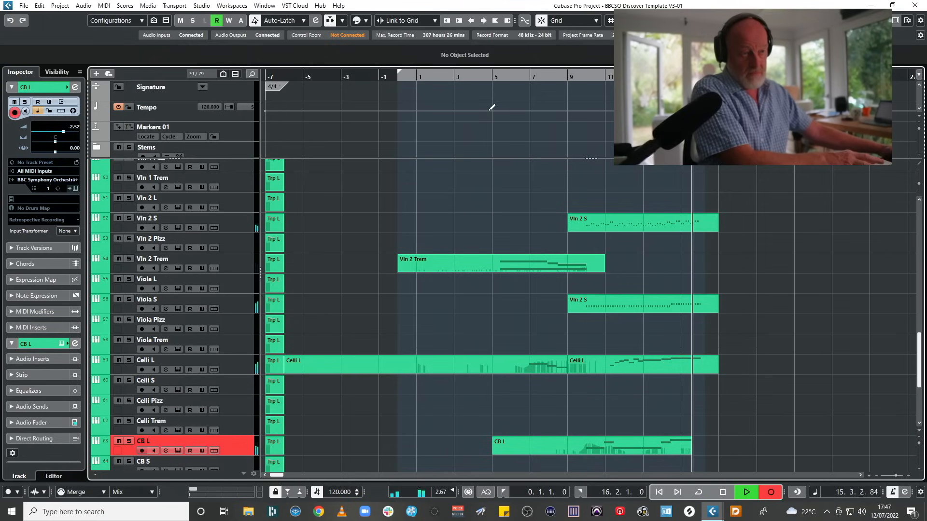
key(space)
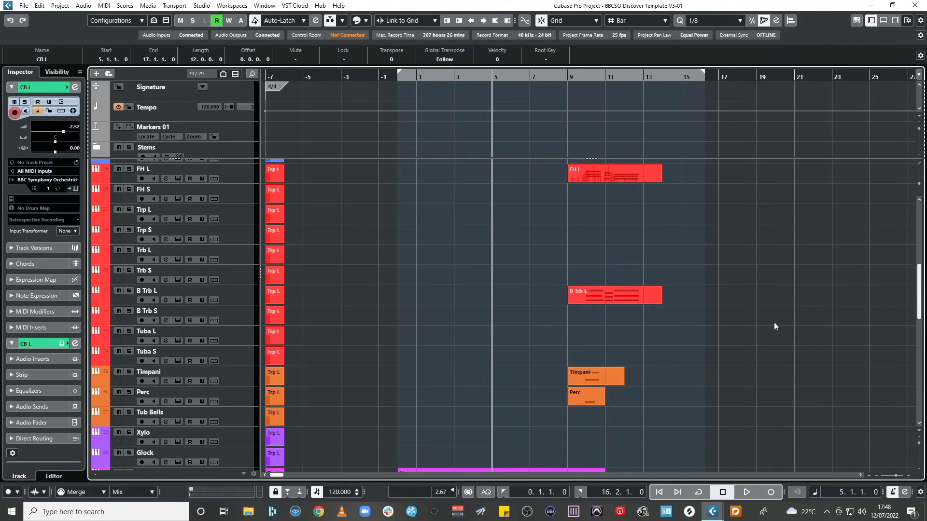
Step: Show only the tracks that contain parts and play Celli L and CB L soloed from bar 5
scroll(775, 322, up, 5)
scroll(775, 322, down, 10)
scroll(775, 323, down, 8)
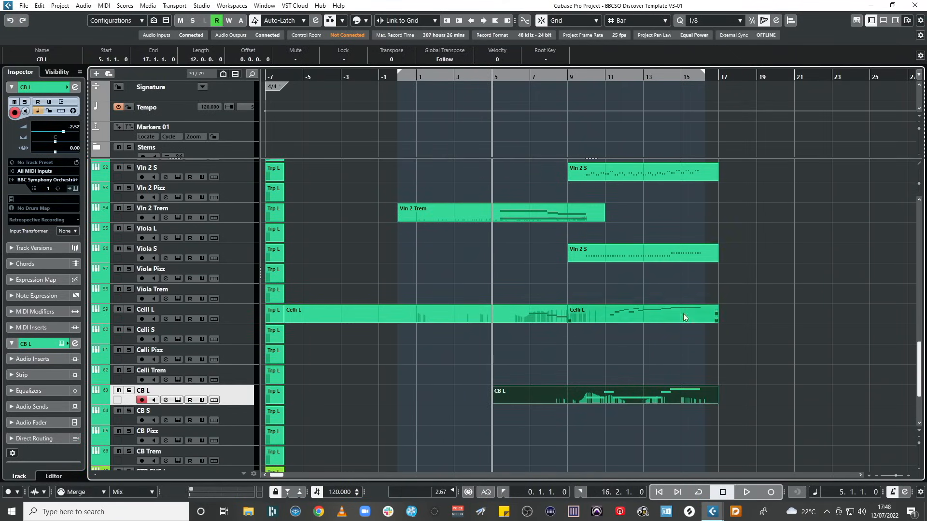
key(shift+v)
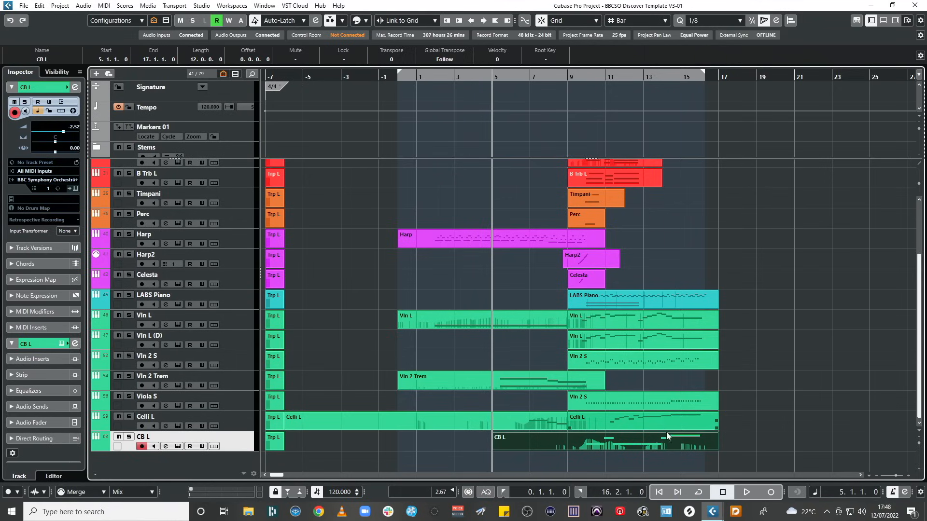
click(129, 416)
click(128, 437)
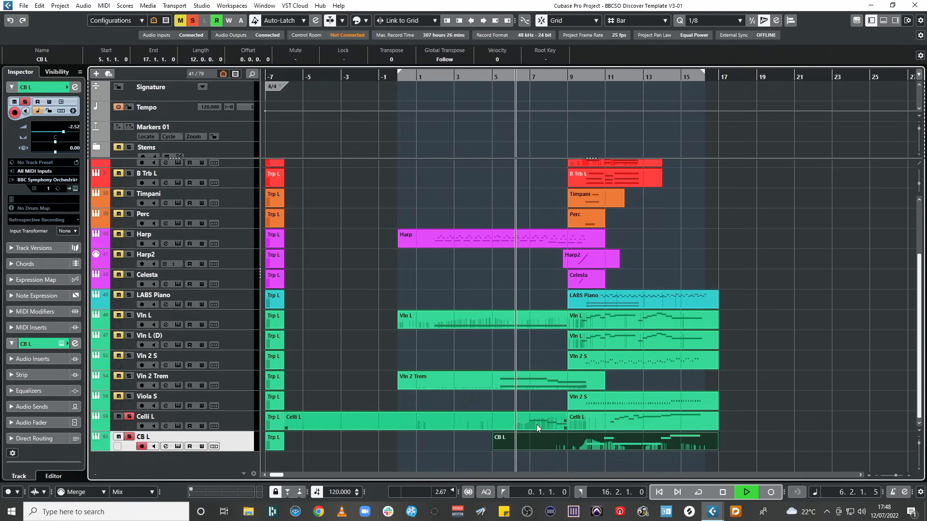
Step: Glue the two Celli L parts that meet at bar 9 into one while the soloed low strings play
click(498, 423)
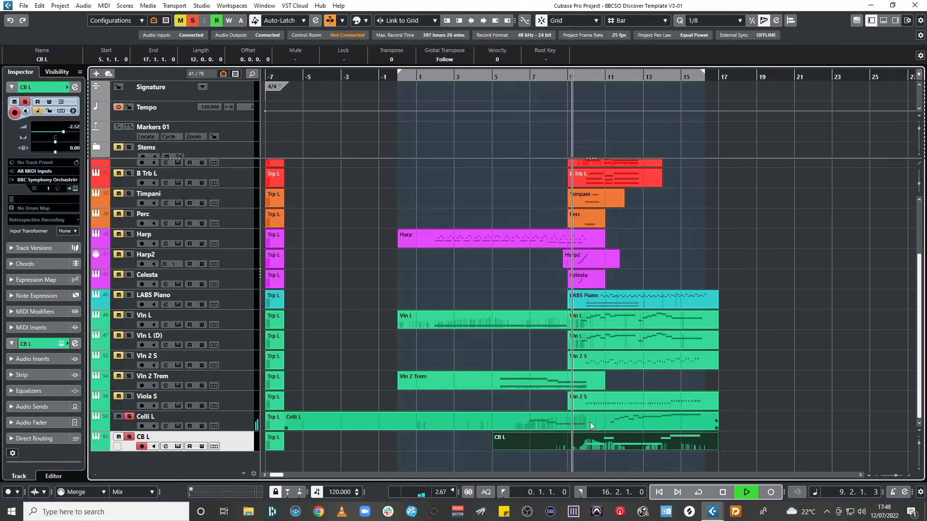
click(616, 438)
click(627, 429)
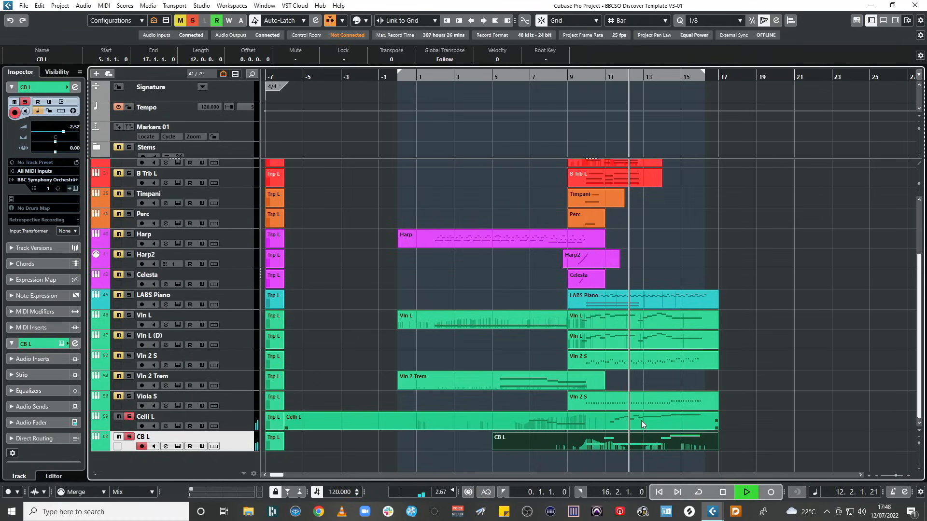
Step: Finish listening to the soloed Celli L and CB L parts, stop playback, clear the solos and disarm CB L
click(683, 440)
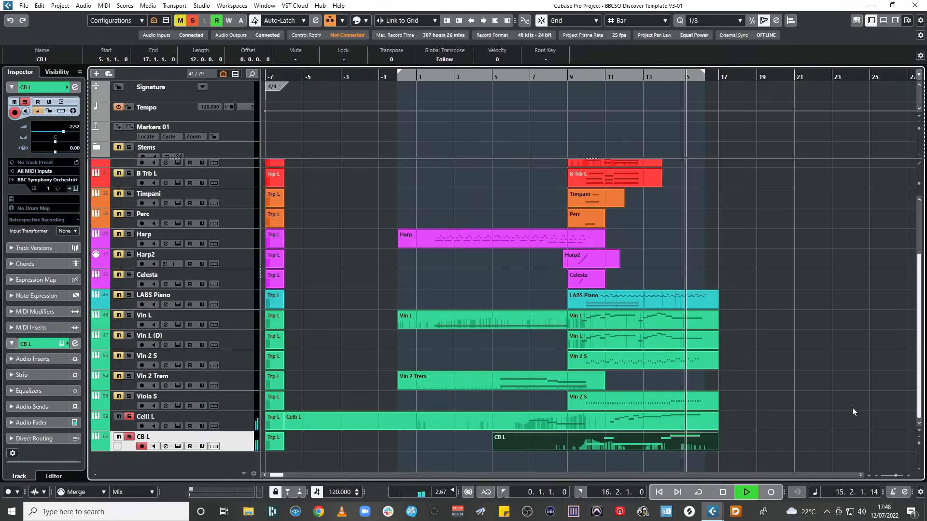
key(space)
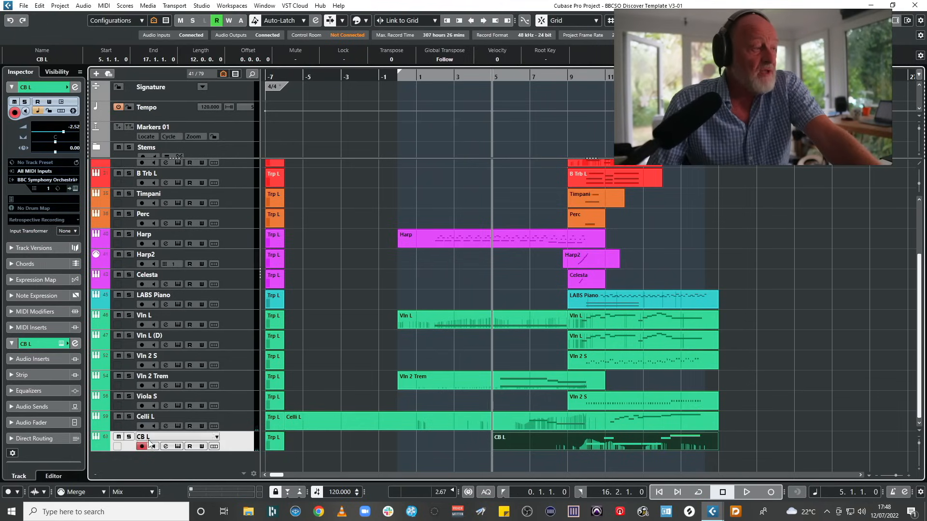
scroll(765, 306, up, 3)
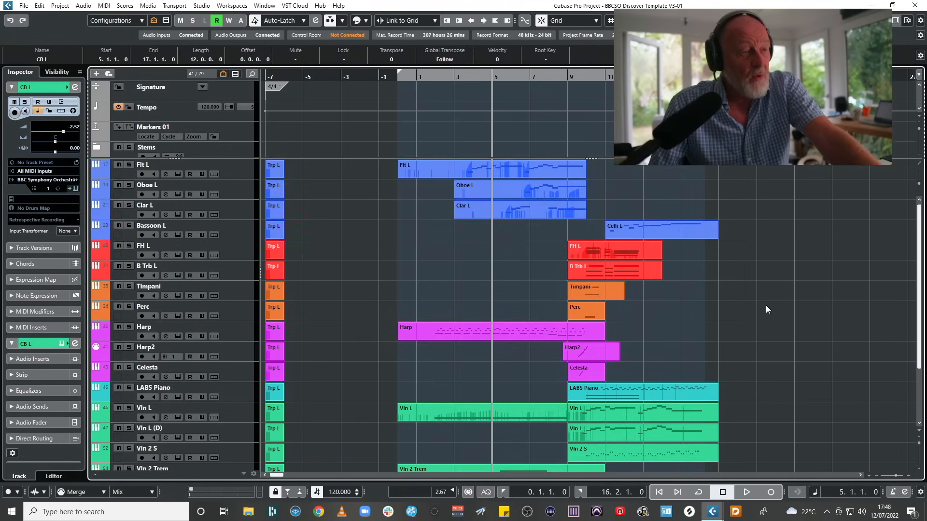
Step: Look through the whole arrangement from the flute part down to the double basses
scroll(770, 297, right, 5)
scroll(770, 297, left, 5)
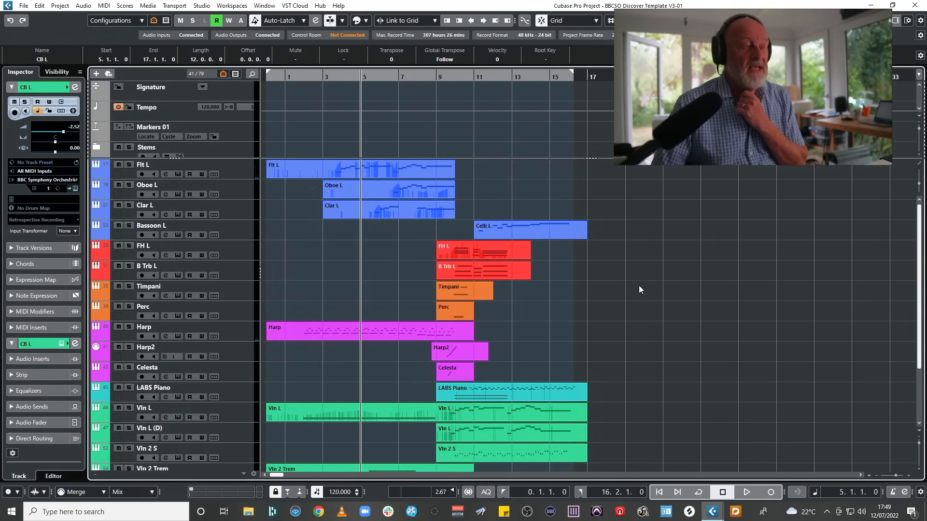
scroll(658, 306, down, 4)
scroll(657, 309, up, 1)
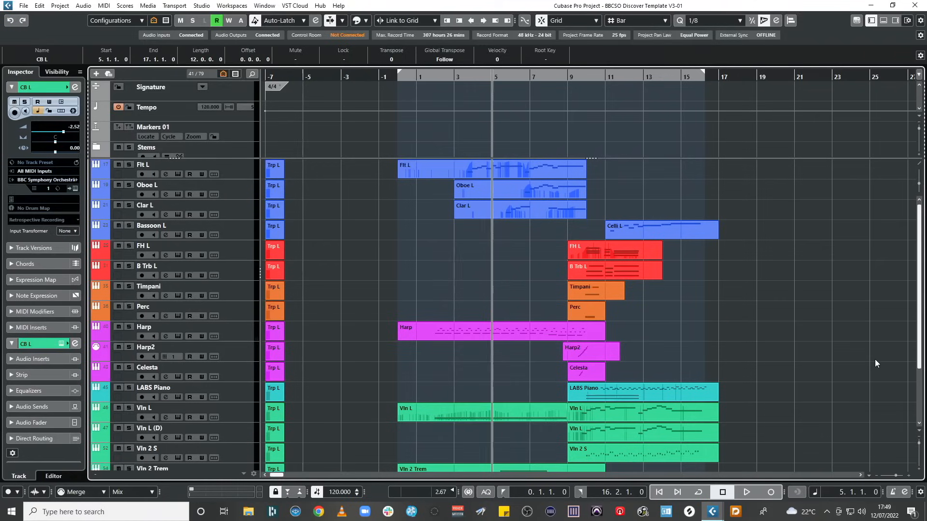
scroll(775, 353, down, 5)
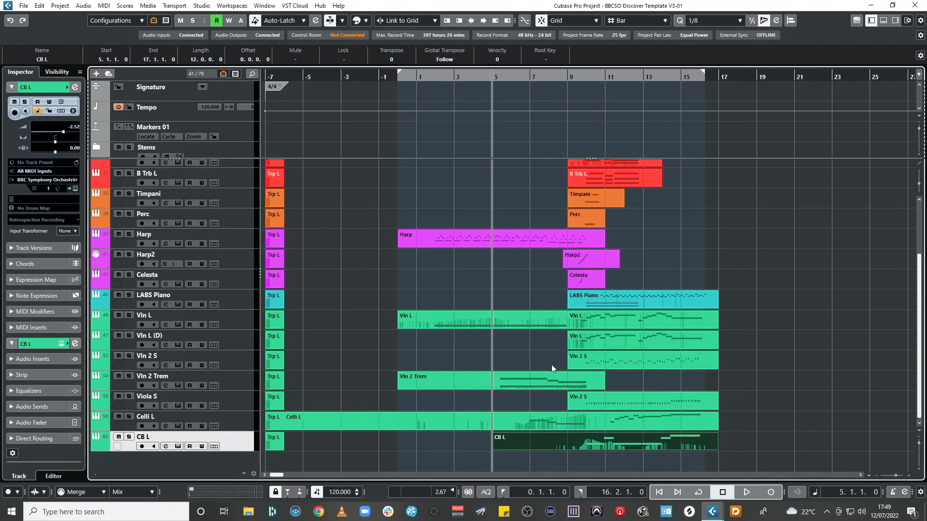
scroll(767, 351, up, 5)
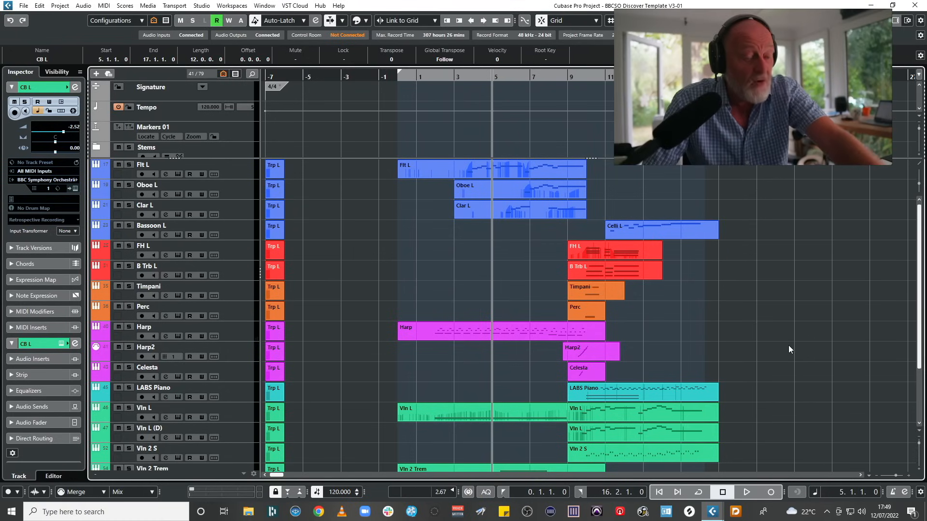
Step: Set the left locator and play position to bar 10 and play the full arrangement from there
key(h)
scroll(653, 379, right, 4)
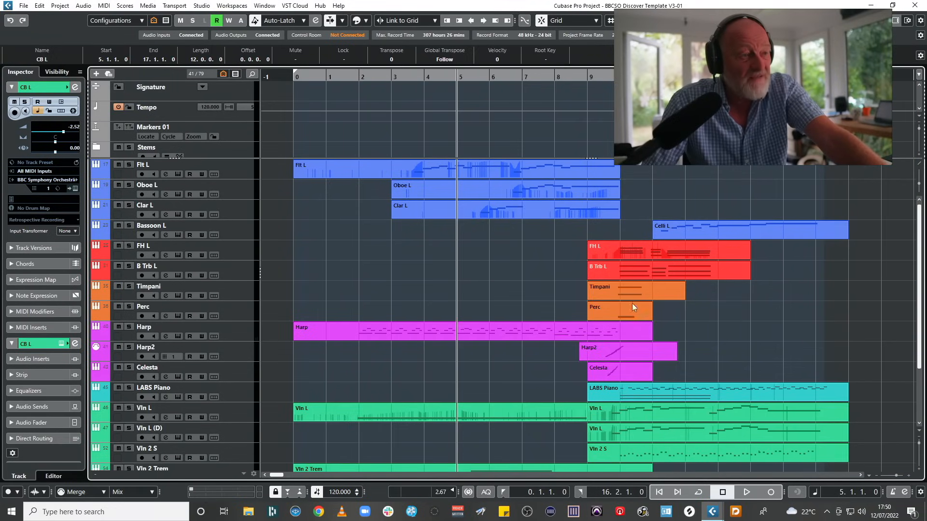
scroll(809, 366, right, 4)
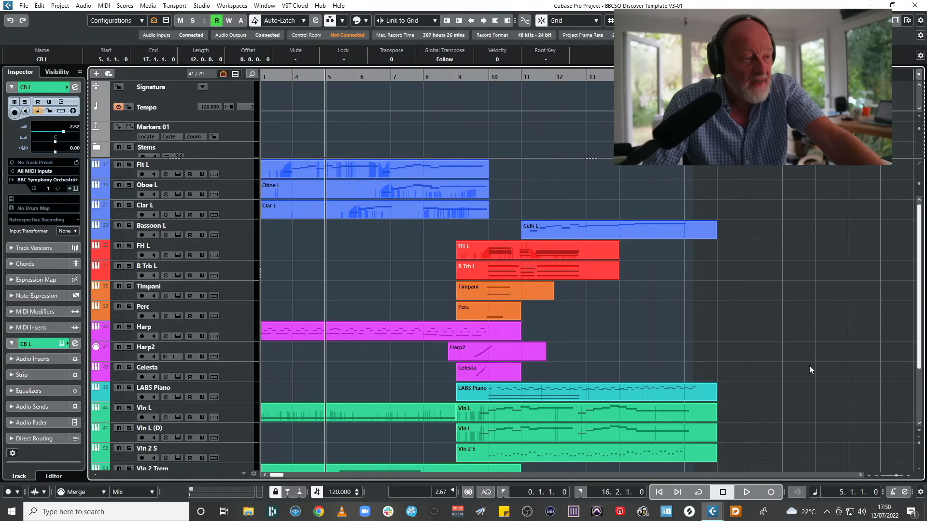
scroll(809, 366, down, 4)
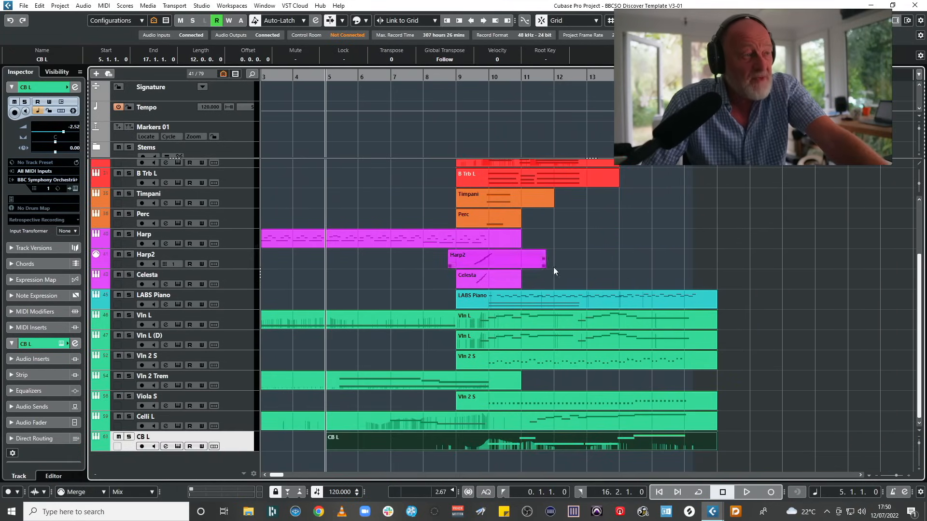
scroll(764, 300, up, 4)
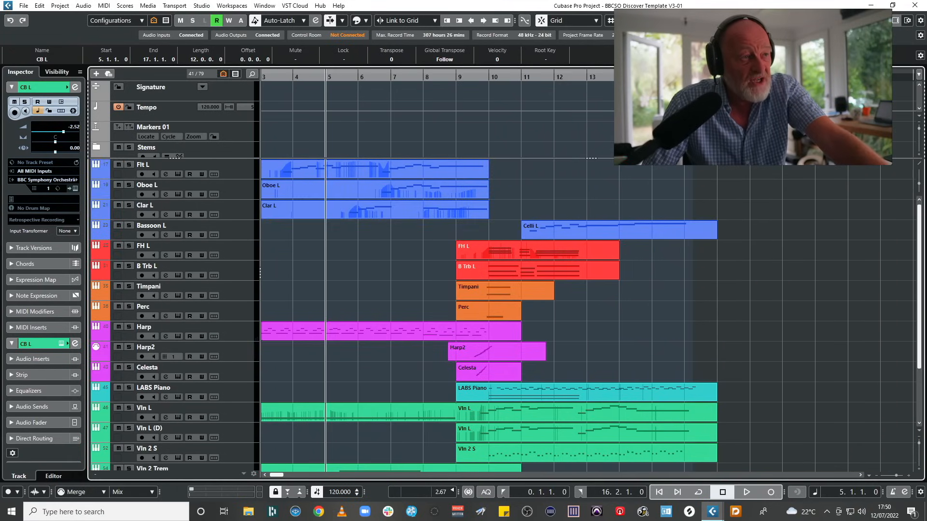
click(486, 77)
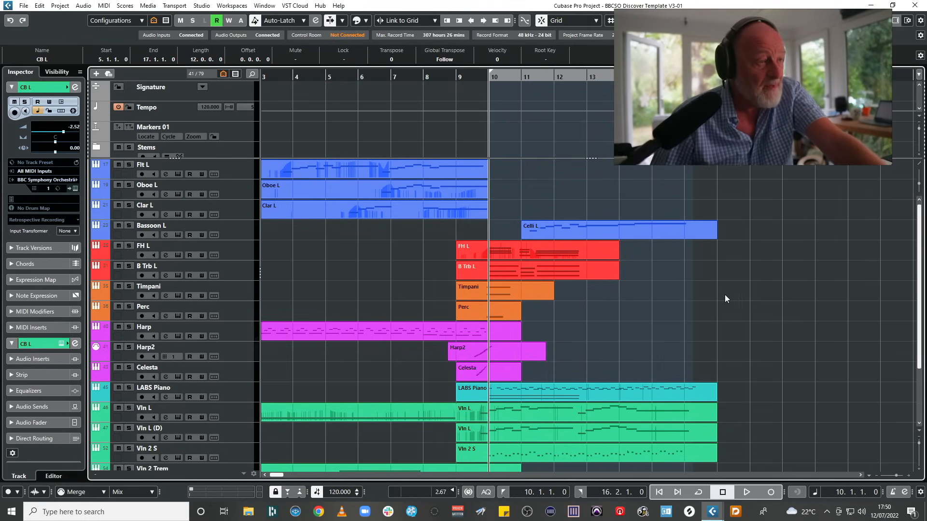
key(space)
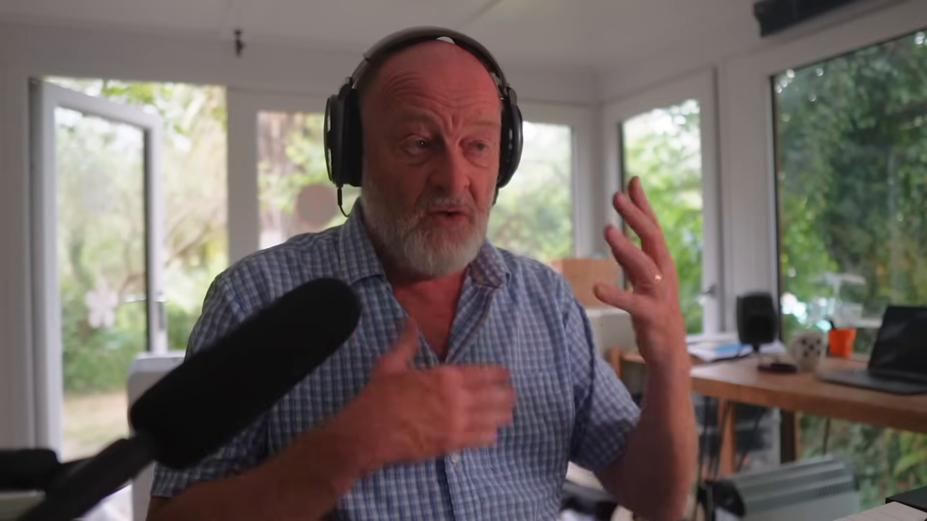